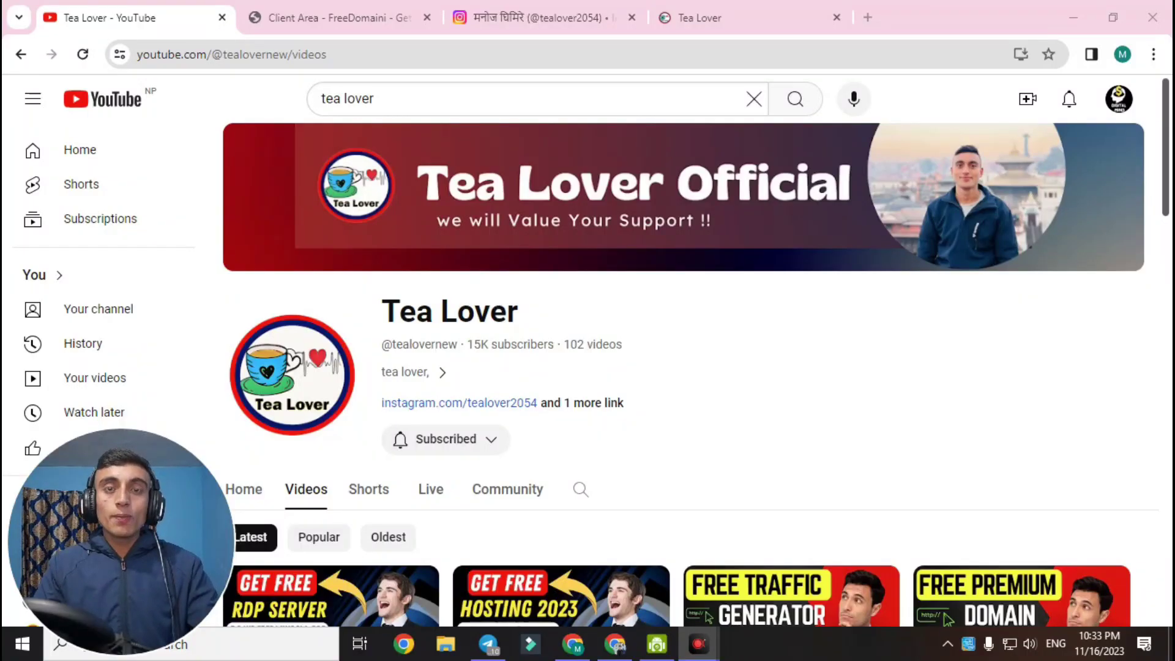
Scroll through the Tea Lover channel's uploaded videos on free domains, hosting, RDP and VCC
scroll(703, 355, down, 8)
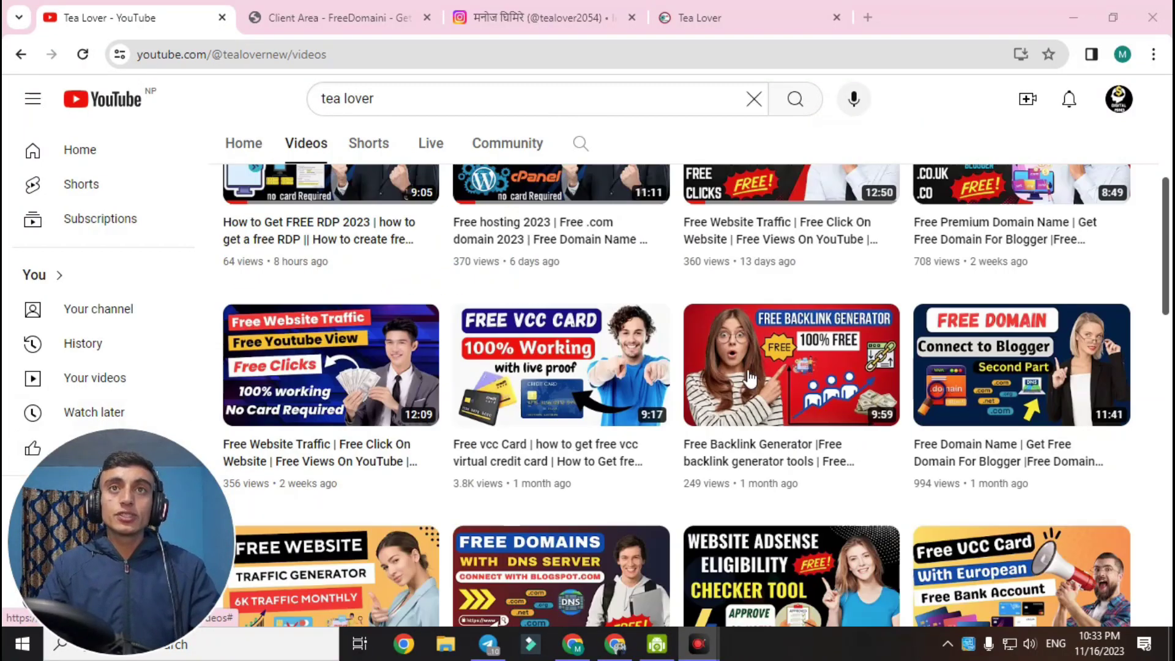
scroll(696, 375, down, 10)
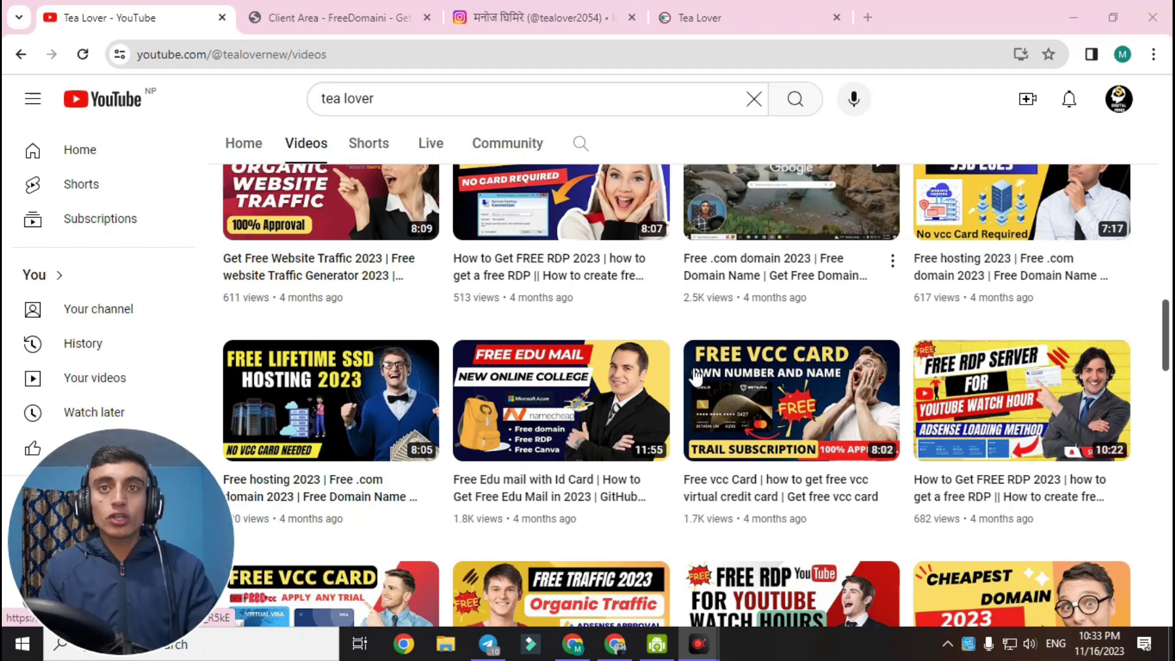
scroll(683, 379, up, 5)
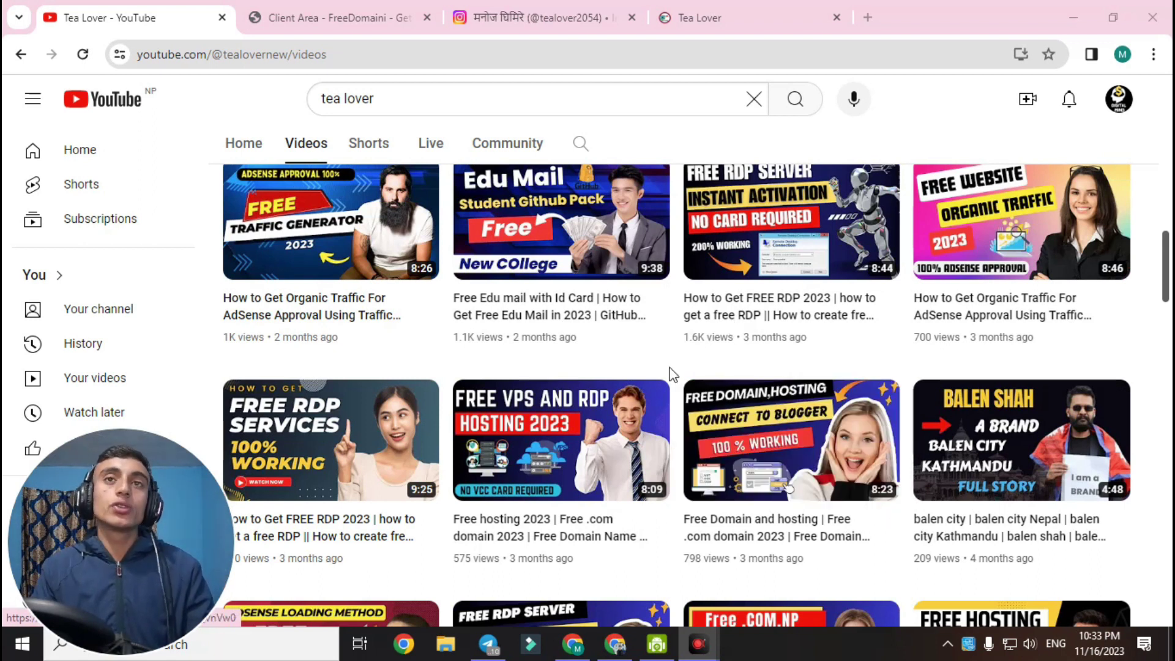
Switch to the FreeDomaini client area and reload its domains list page
key(ctrl+Tab)
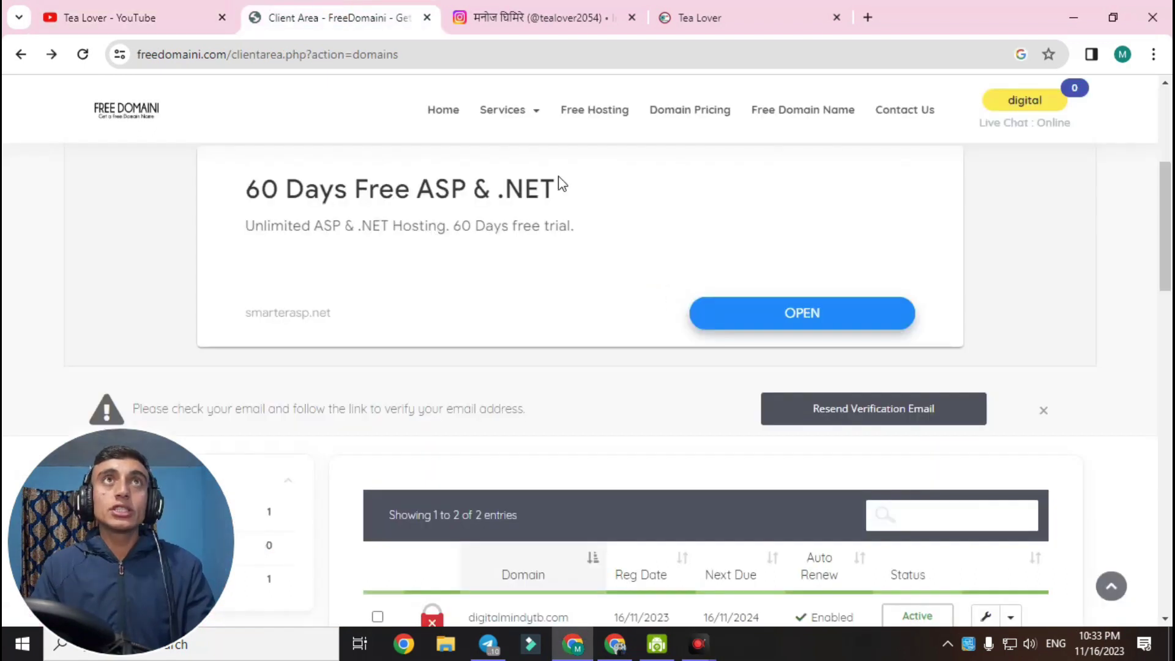
scroll(524, 298, down, 7)
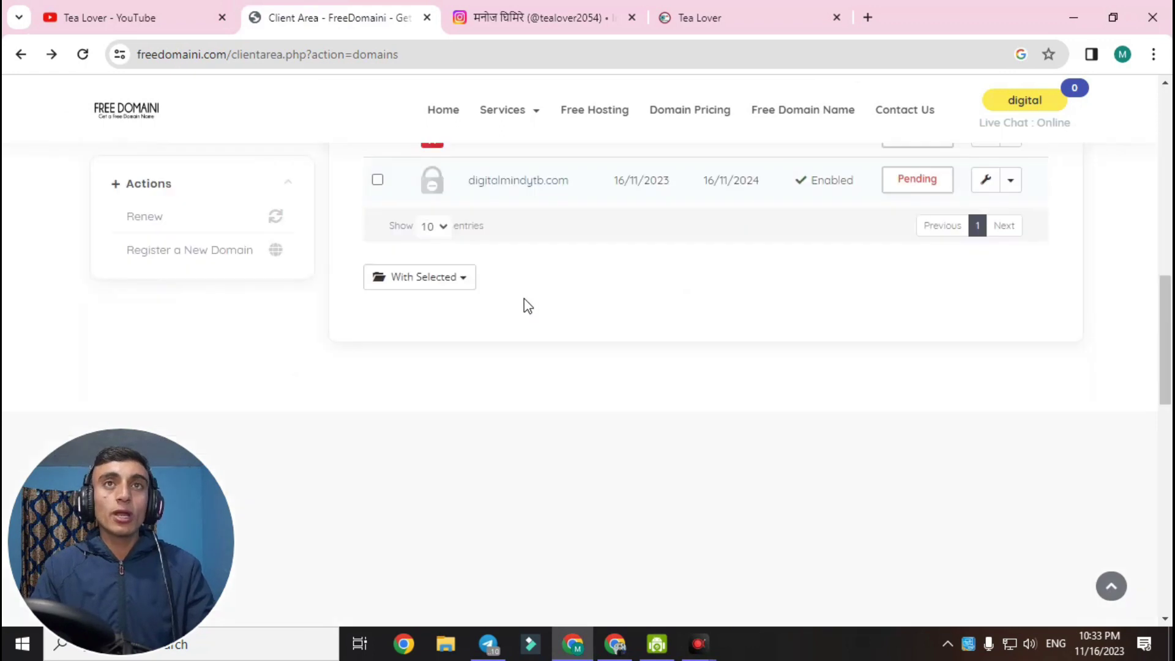
scroll(1165, 349, up, 3)
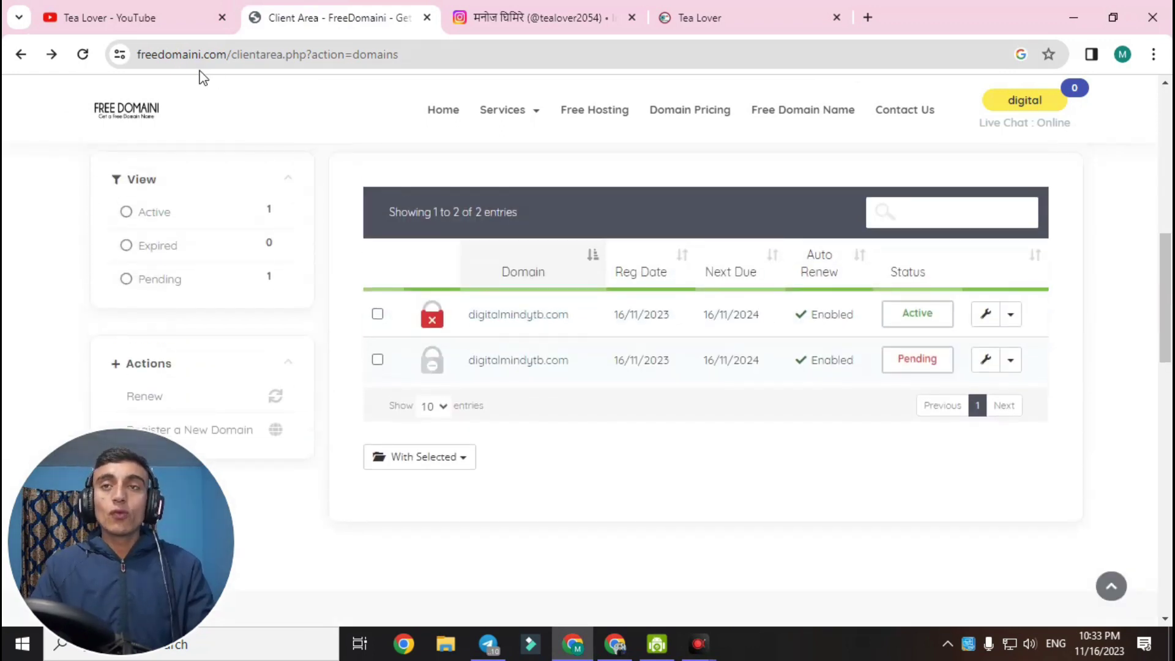
click(89, 54)
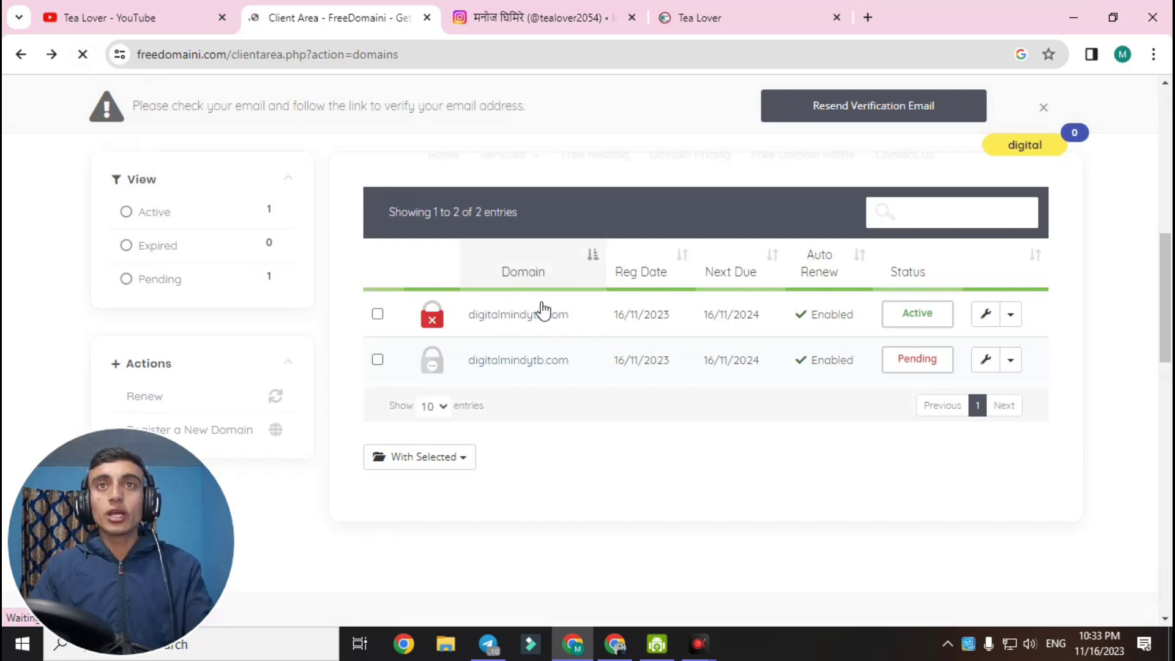
click(83, 55)
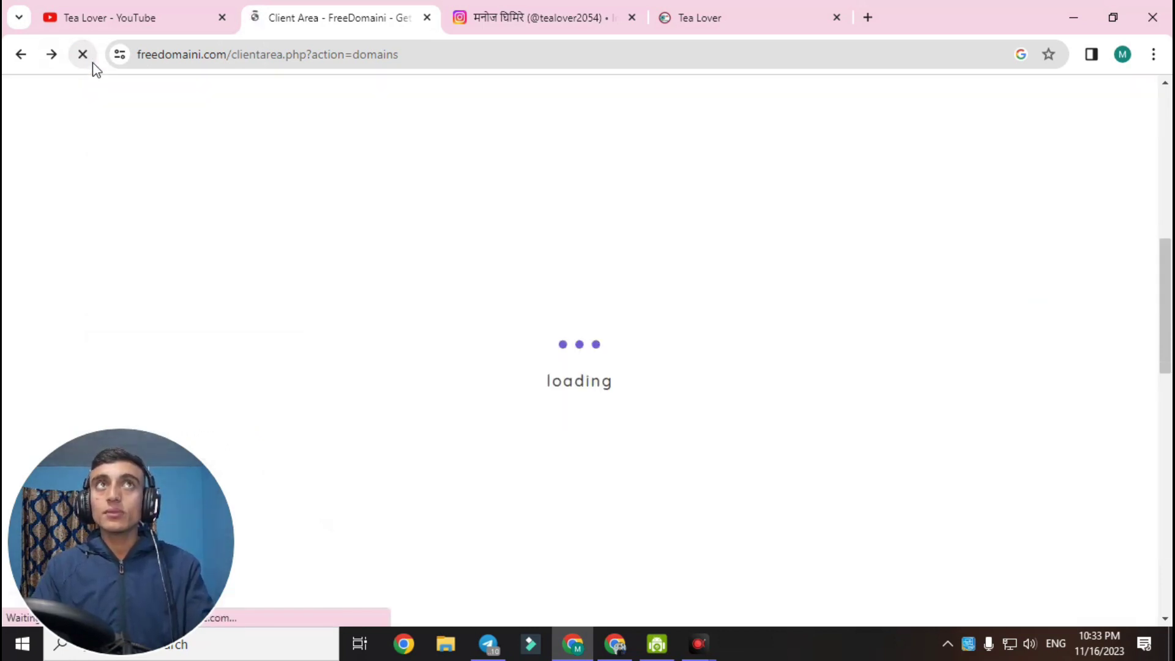
click(624, 652)
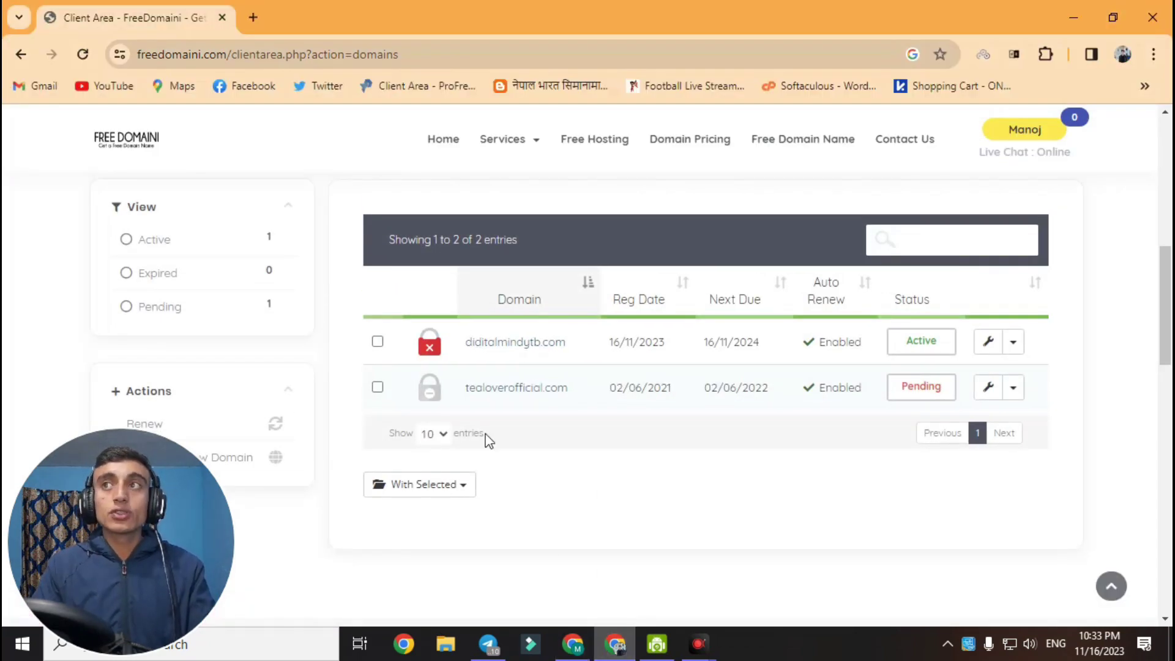
click(83, 55)
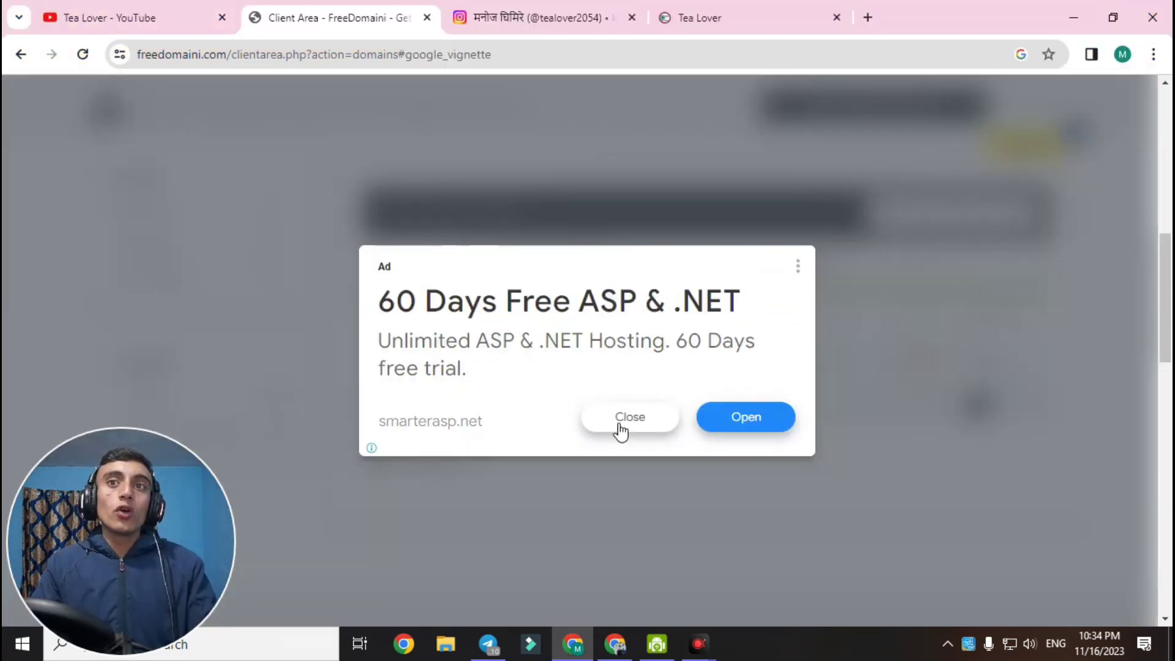
Dismiss the ad, select the page's URL path, and return to the YouTube videos
click(619, 427)
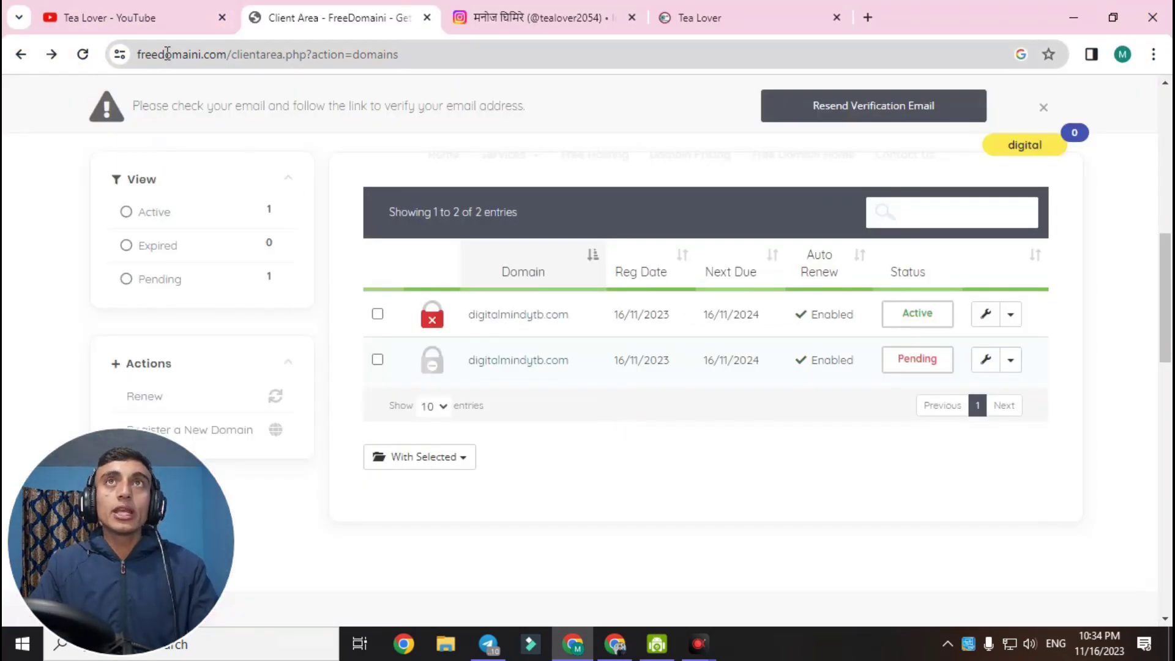
drag(229, 57, 435, 54)
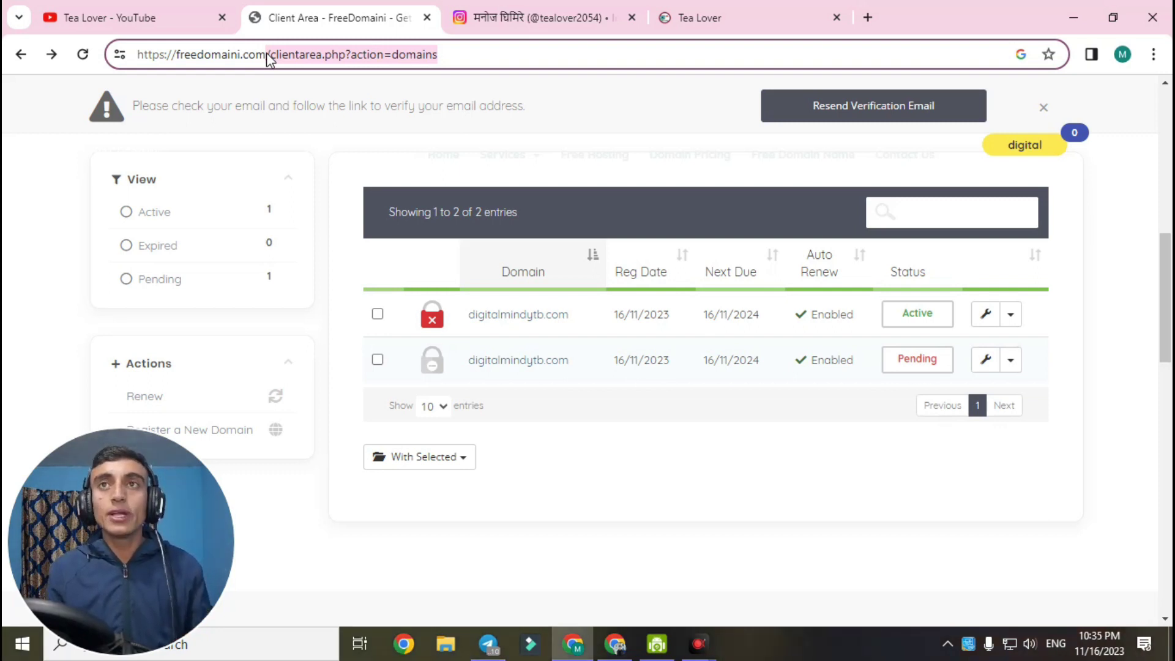
key(ctrl+shift+Tab)
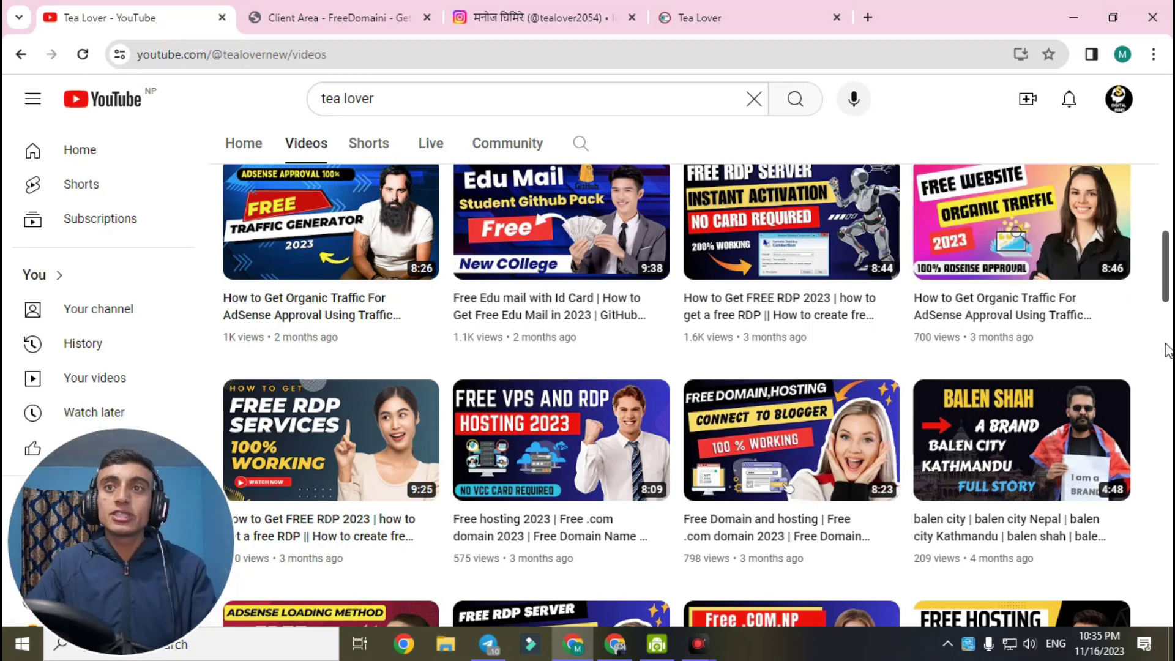
Look back up the Videos grid, then open the Tea Lover Instagram profile
scroll(1169, 275, up, 2)
scroll(1169, 276, up, 5)
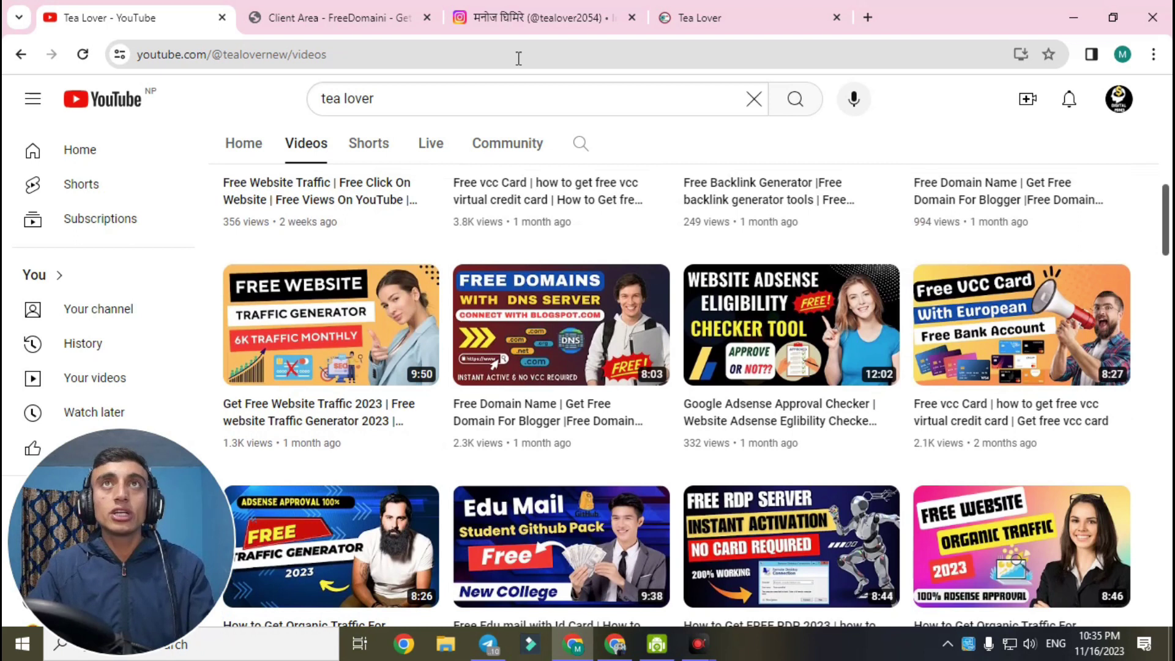
click(524, 18)
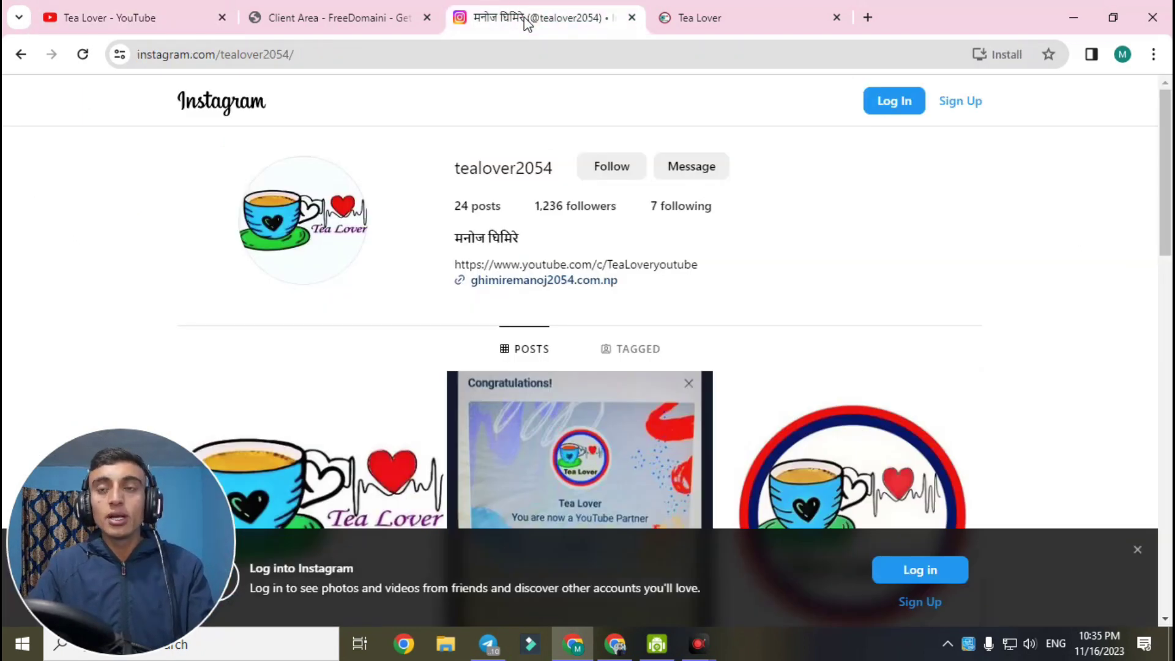
Browse the Tea Lover blog, then cut FreeDomaini's base web address from the address bar
click(722, 17)
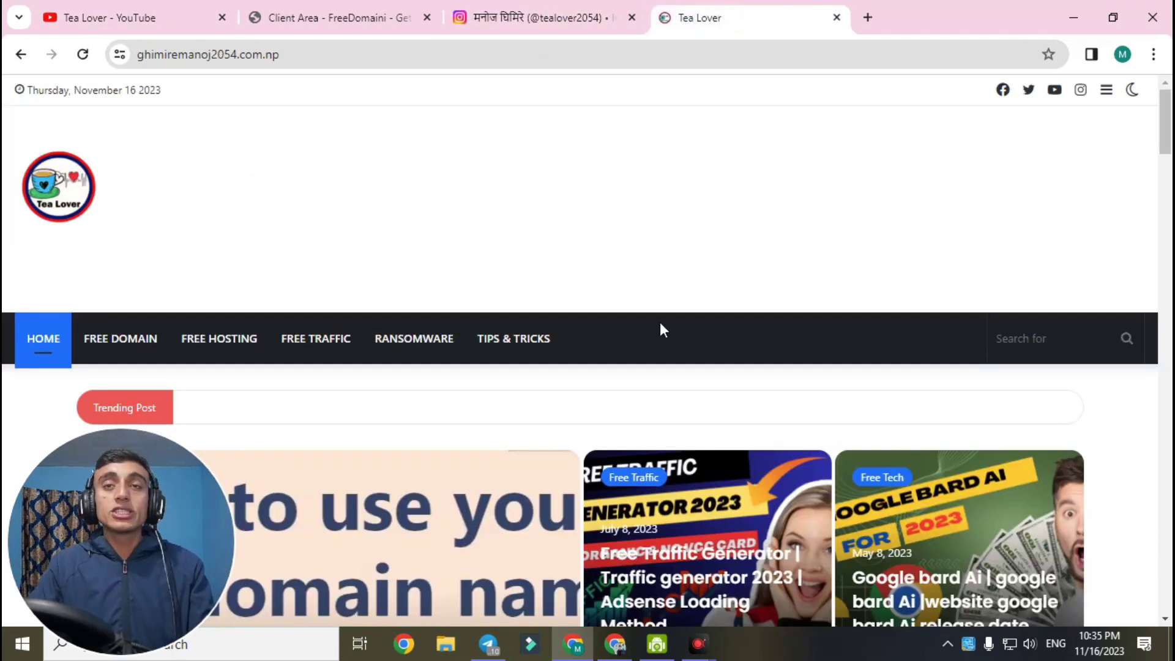
scroll(660, 324, down, 15)
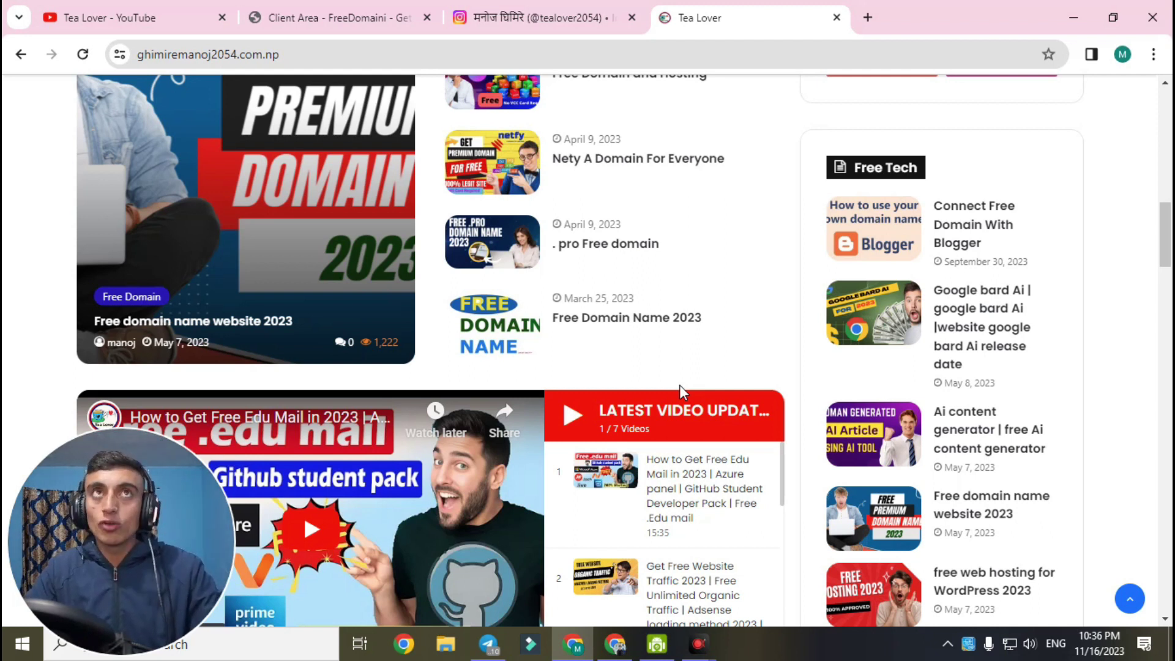
click(351, 18)
drag(267, 55, 98, 55)
key(ctrl+c)
right_click(178, 54)
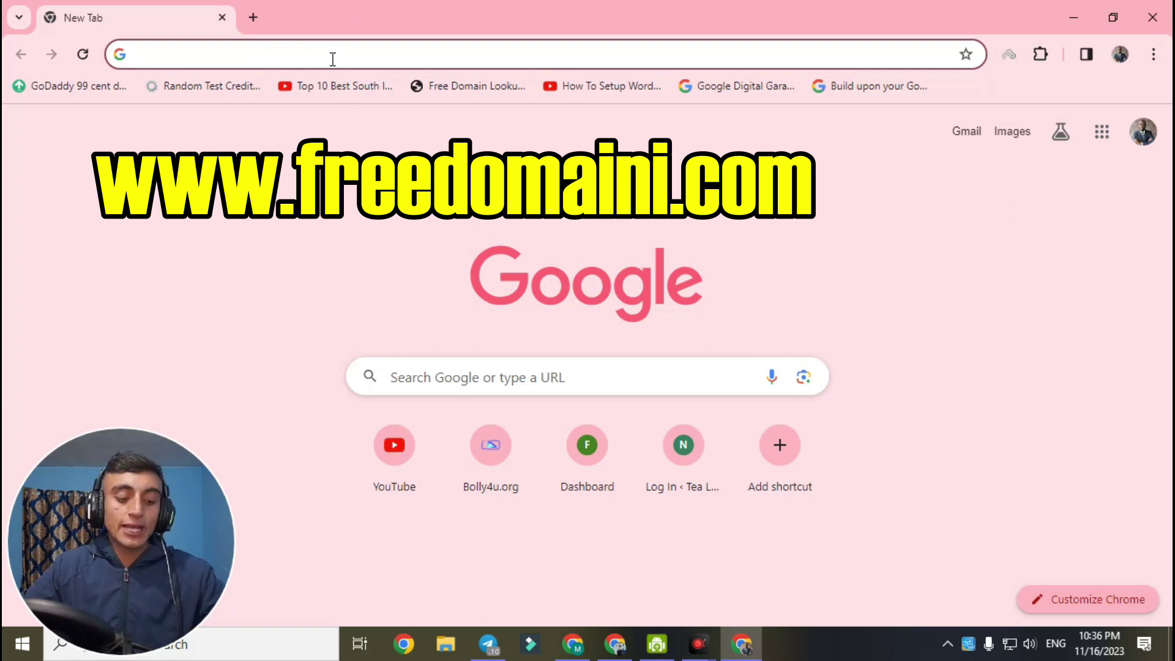
key(ctrl+v)
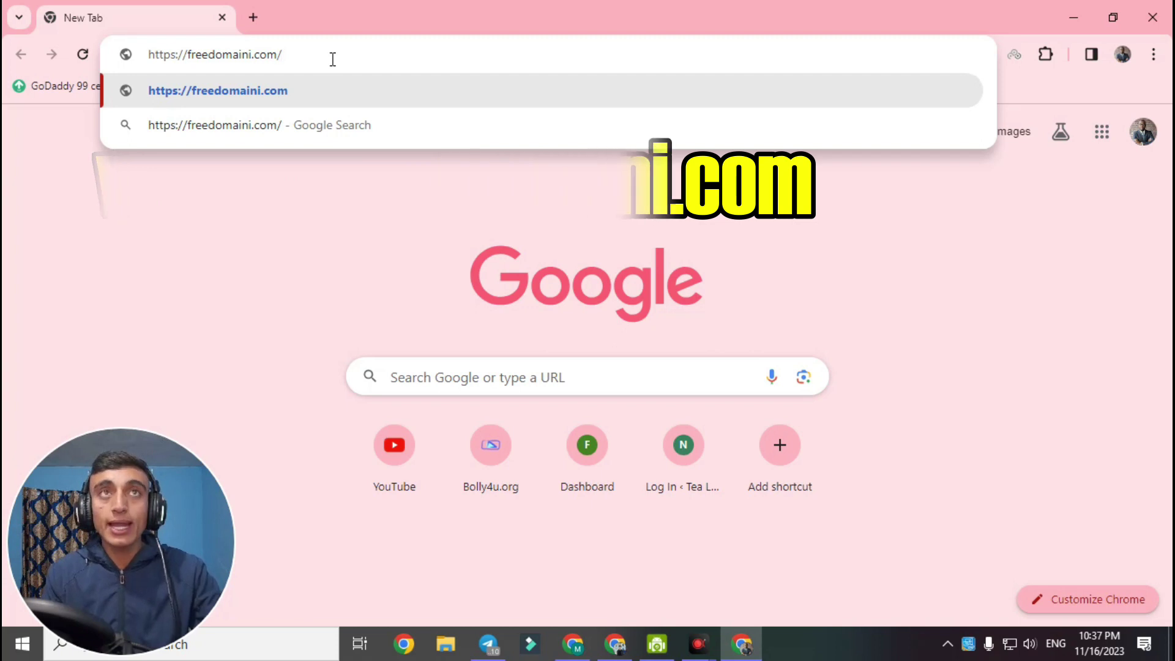
key(Return)
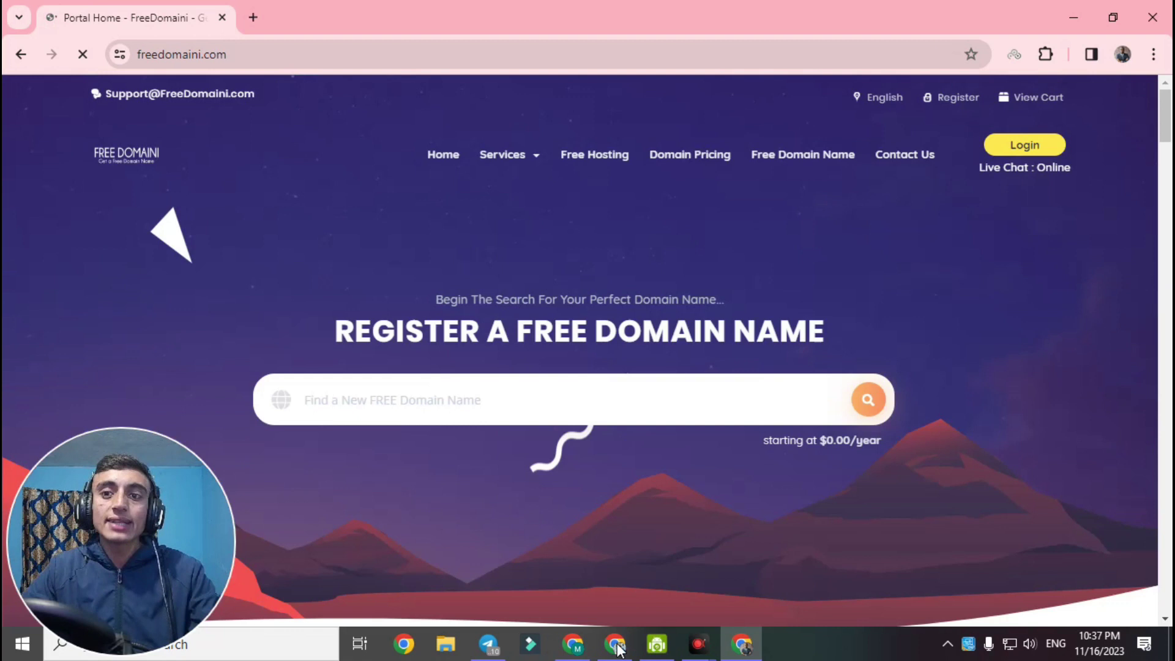
Dismiss the client area ad and open the first domain's management settings to view its nameservers
click(617, 645)
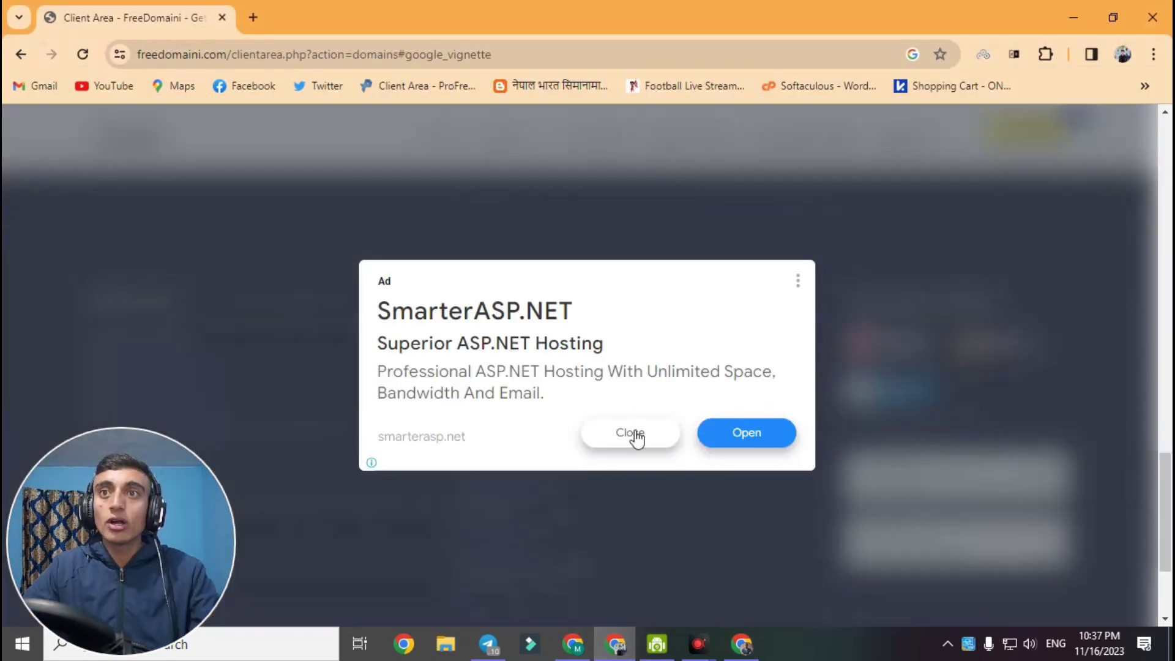
click(630, 432)
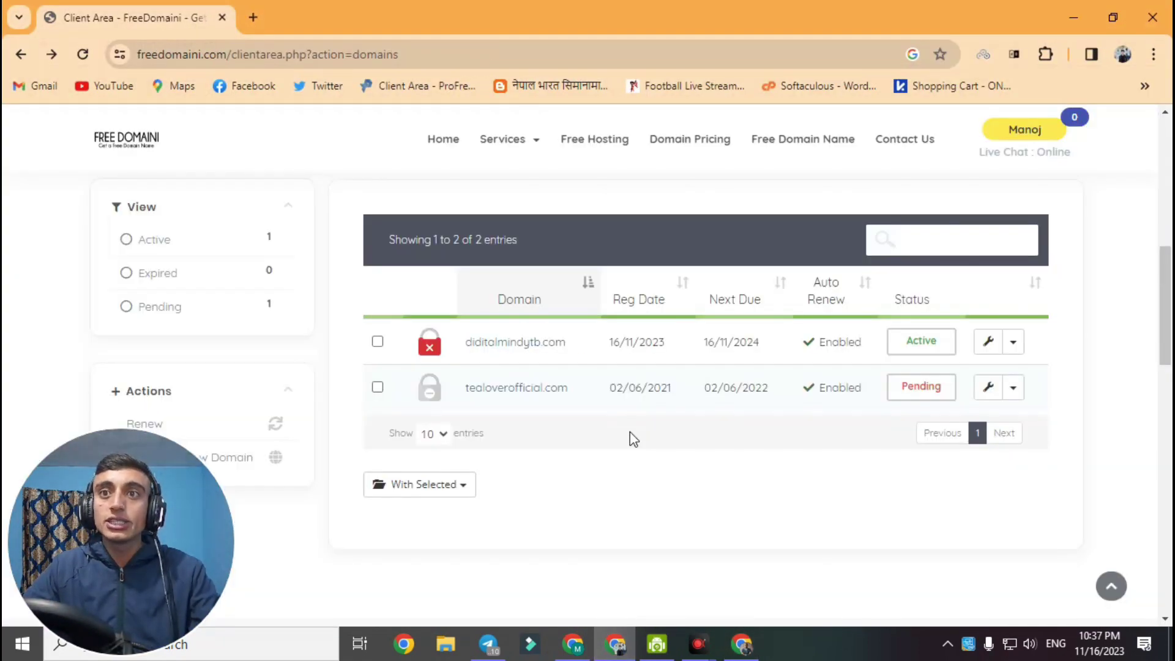
click(565, 646)
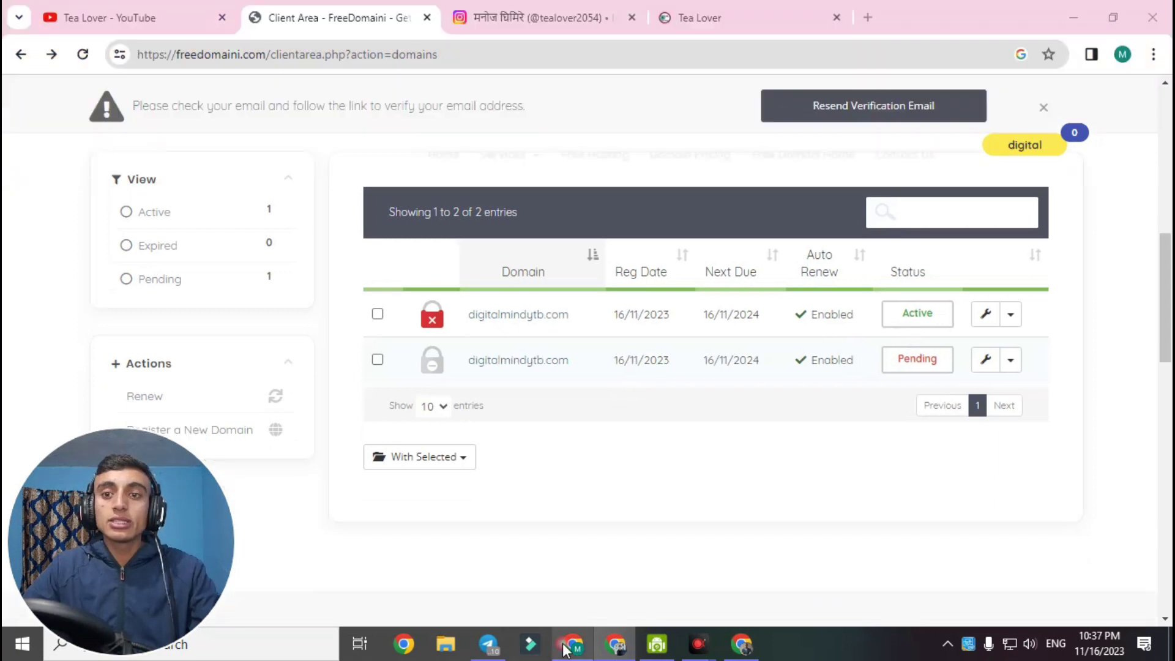
click(893, 317)
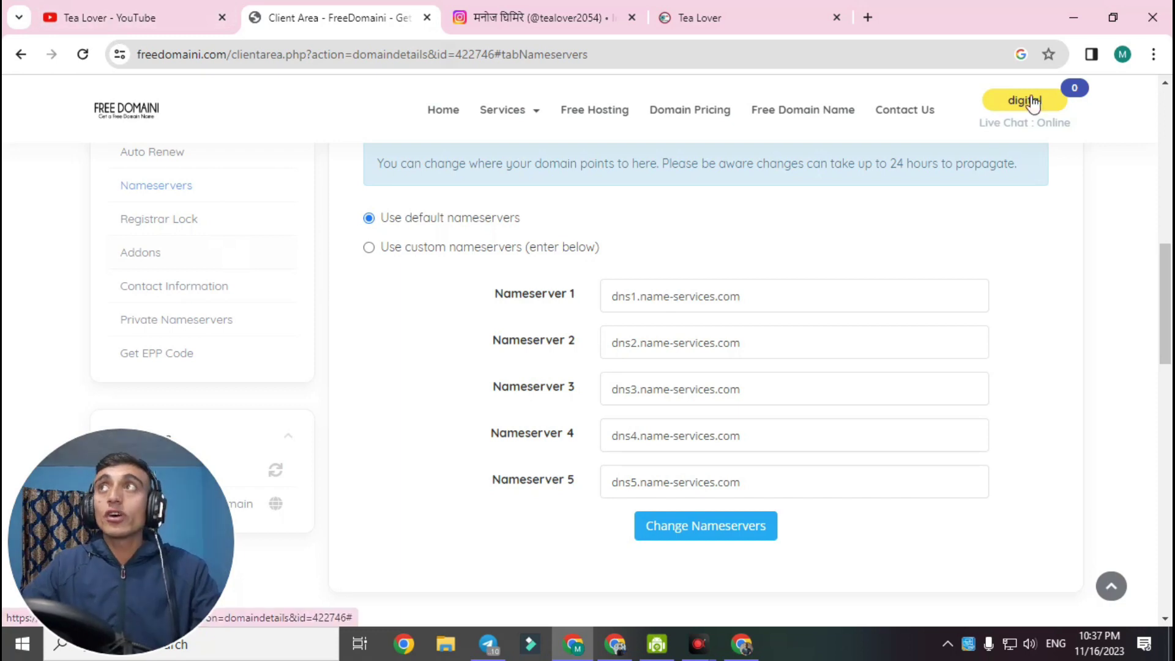
Clear the home page ads and enter tealoverfreedomain in the domain search box
click(1079, 15)
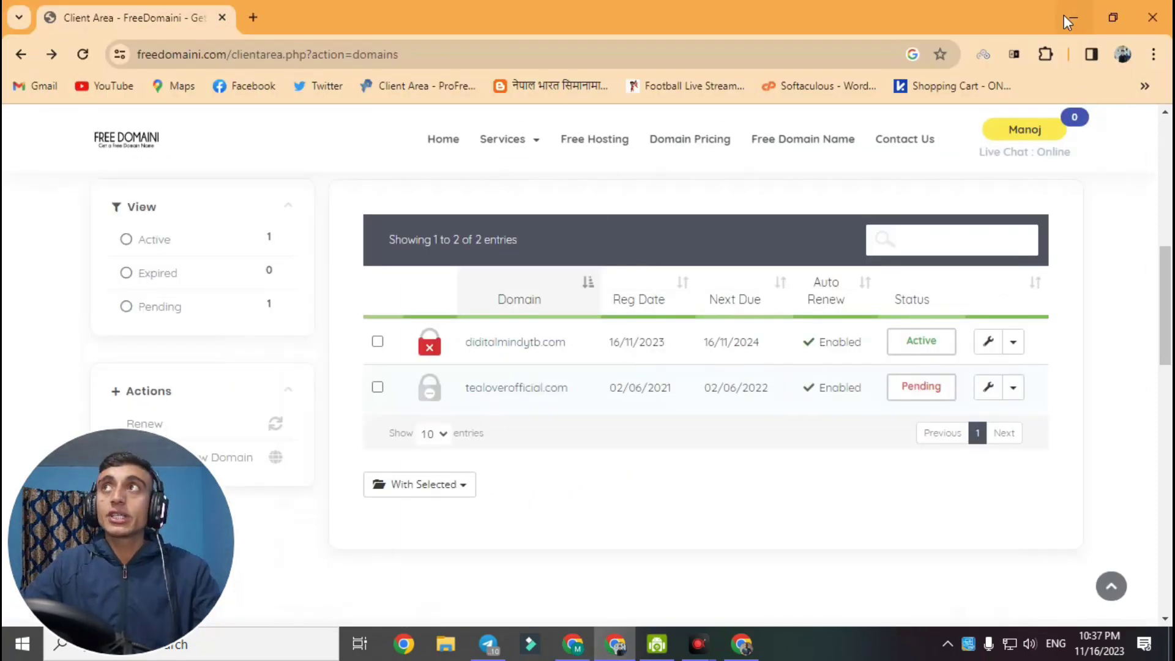
click(1065, 16)
click(635, 428)
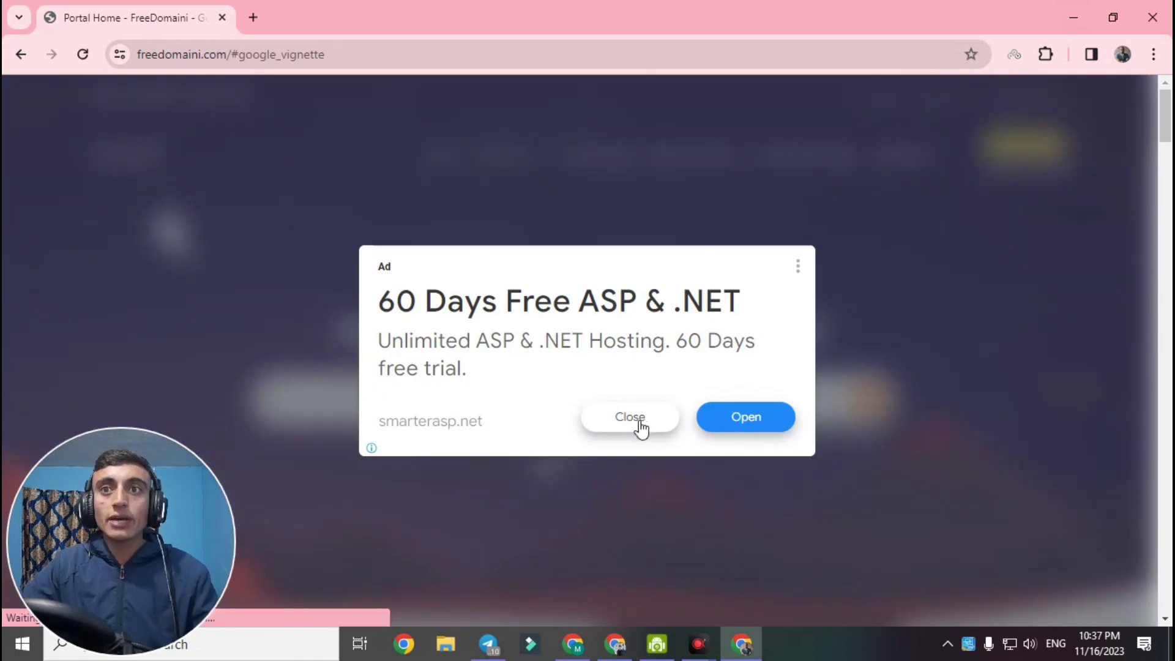
click(640, 429)
click(606, 399)
text(tealoverfreedomain)
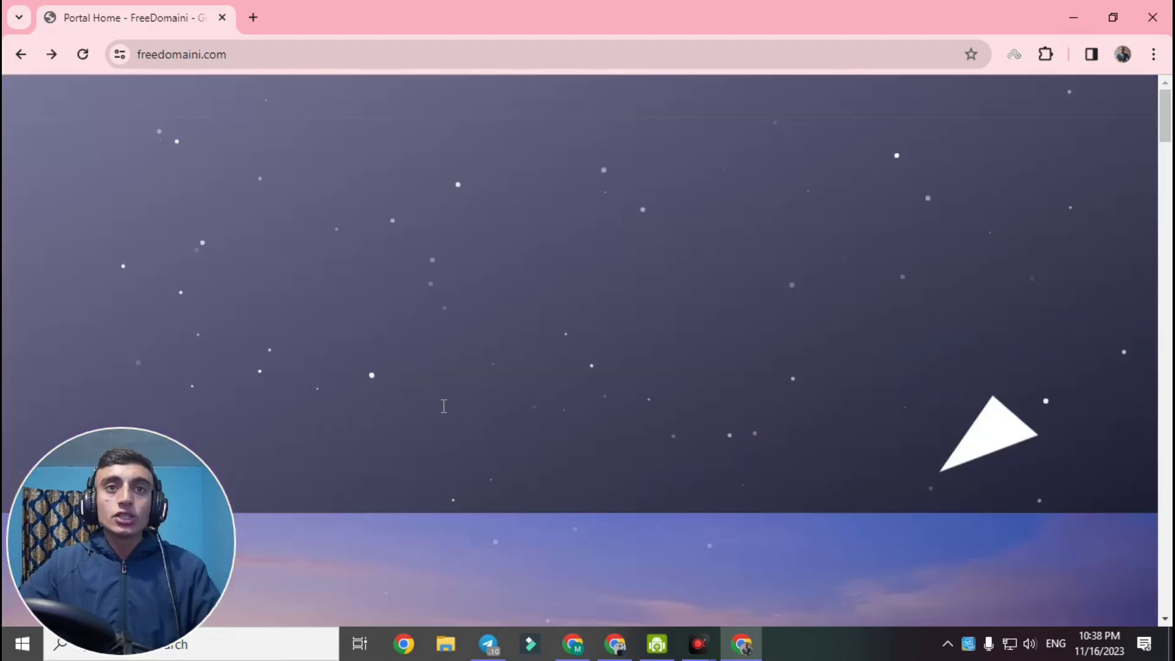
drag(415, 400, 302, 396)
click(438, 407)
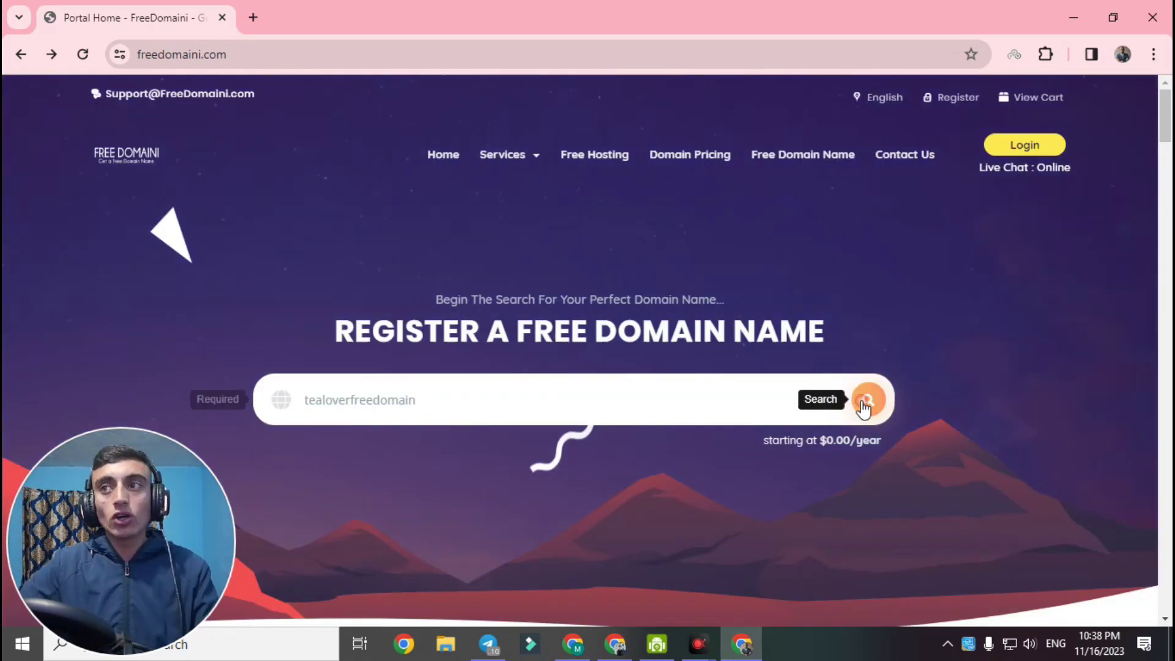
click(862, 403)
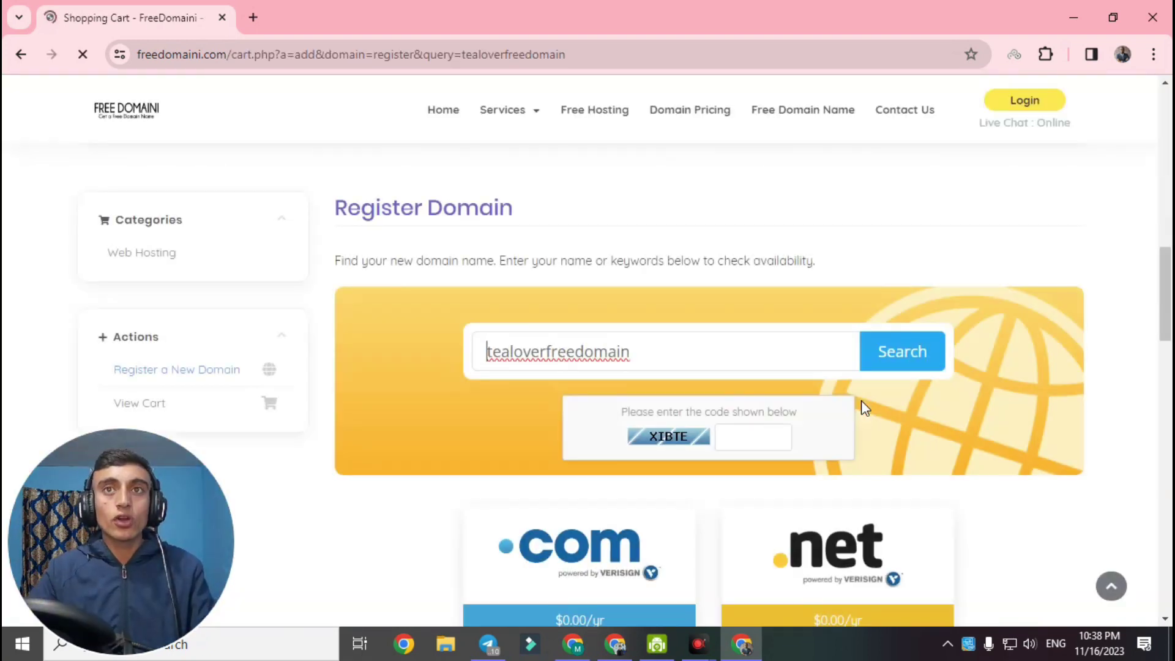
drag(674, 352, 500, 351)
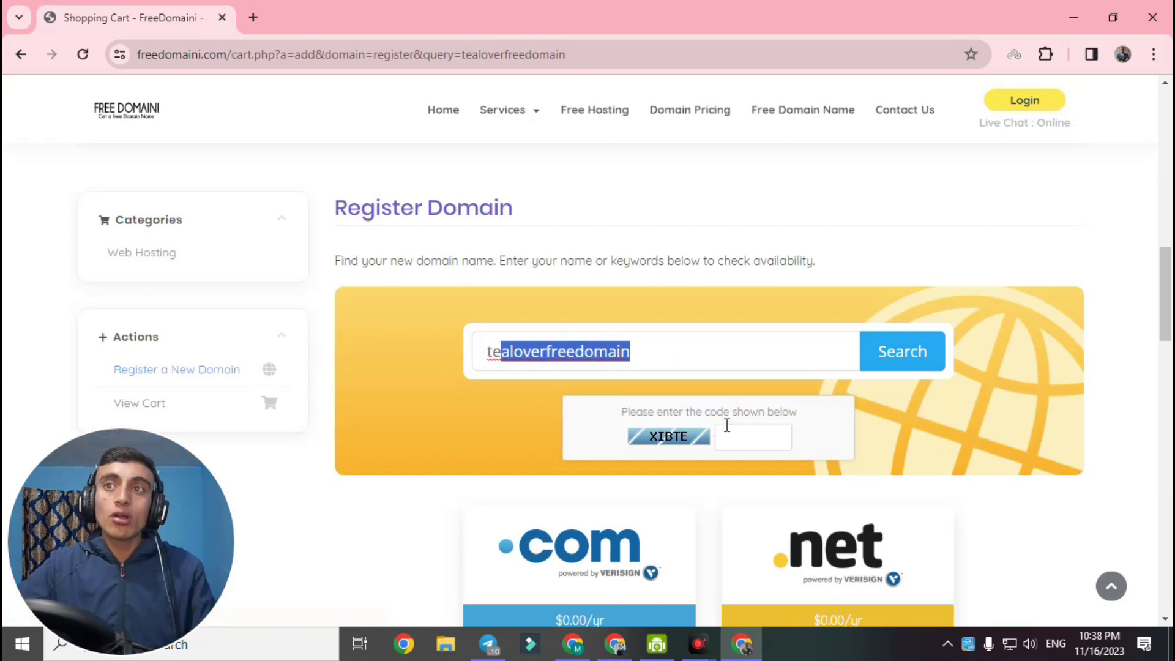
click(764, 442)
text(XIBTE)
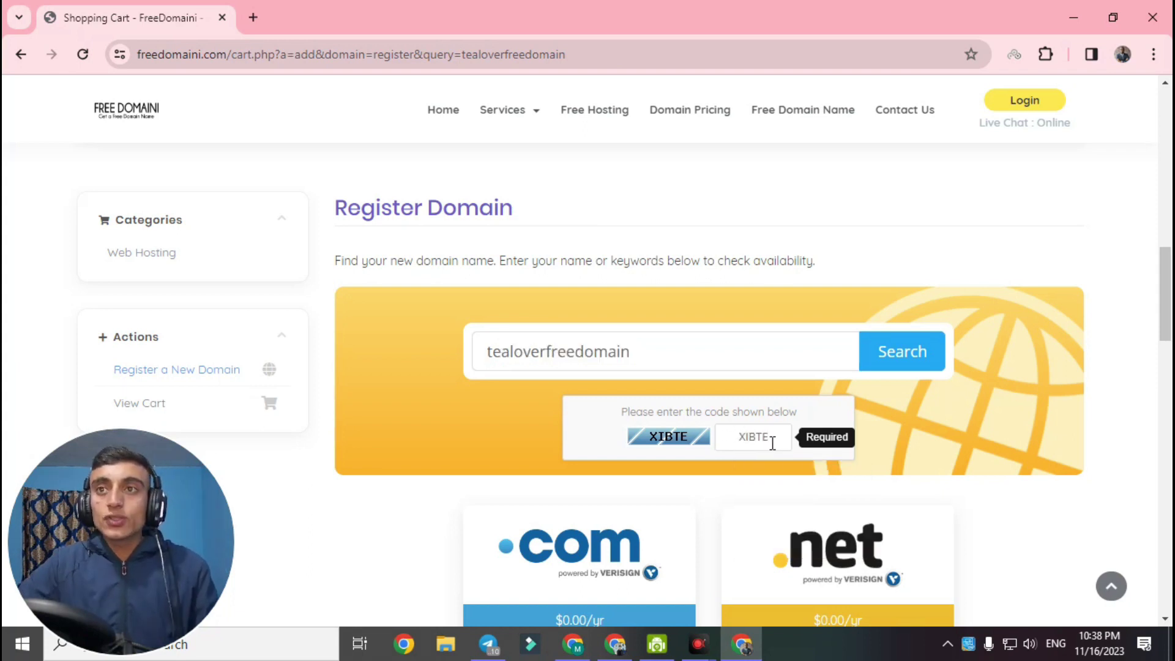
click(896, 367)
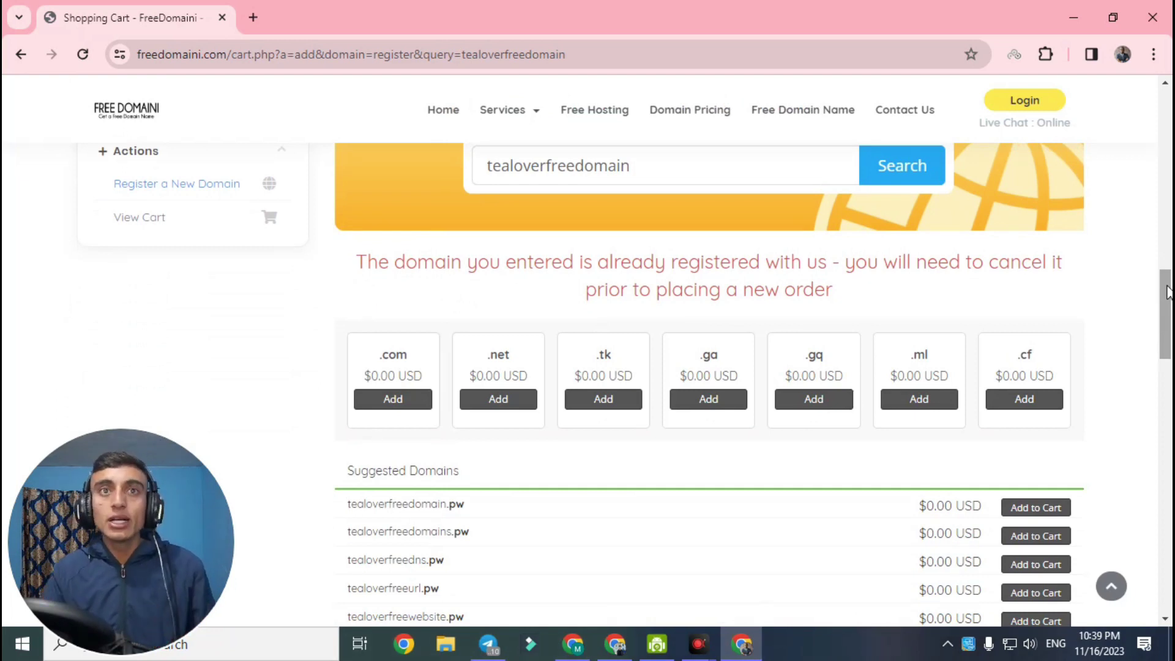
Compare the $0.00 .com, .net and .tk extensions, then add tealoverfreedomain.com and check out
scroll(818, 332, down, 5)
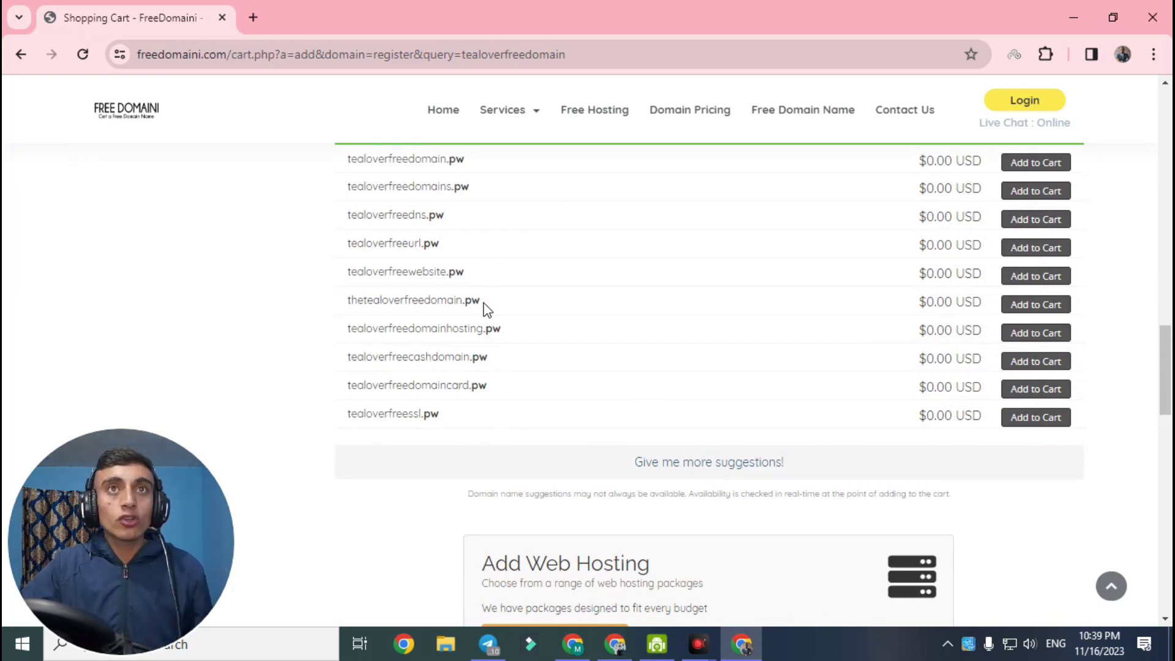
drag(1164, 388, 1168, 336)
drag(380, 380, 391, 377)
drag(480, 381, 516, 395)
drag(595, 381, 643, 388)
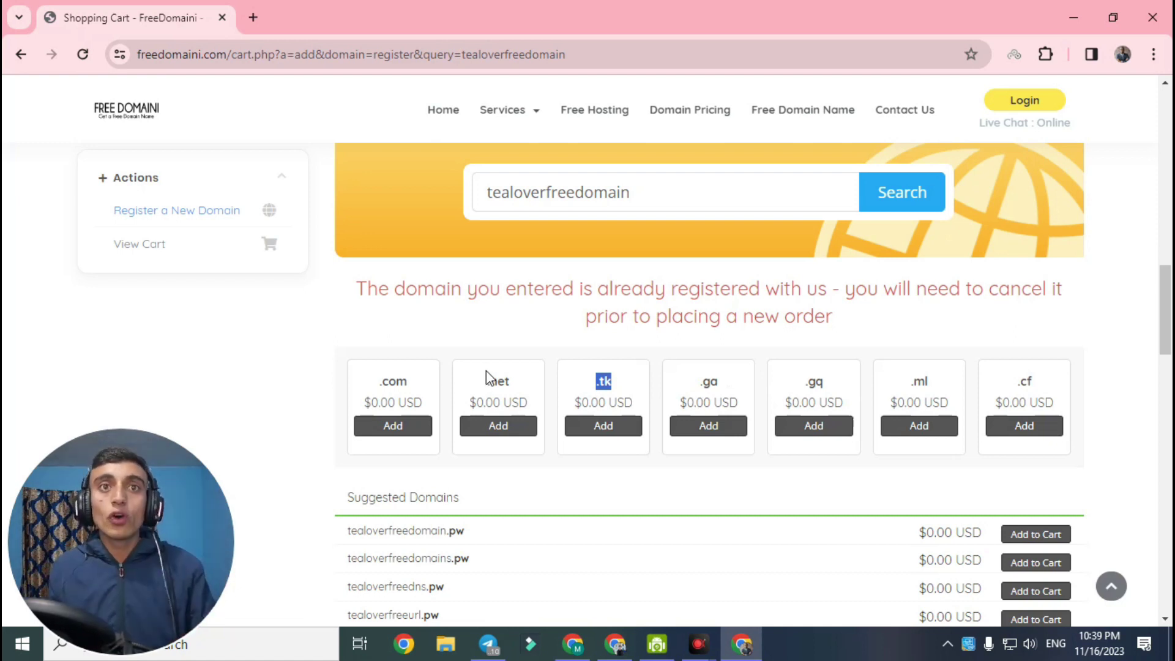
click(505, 331)
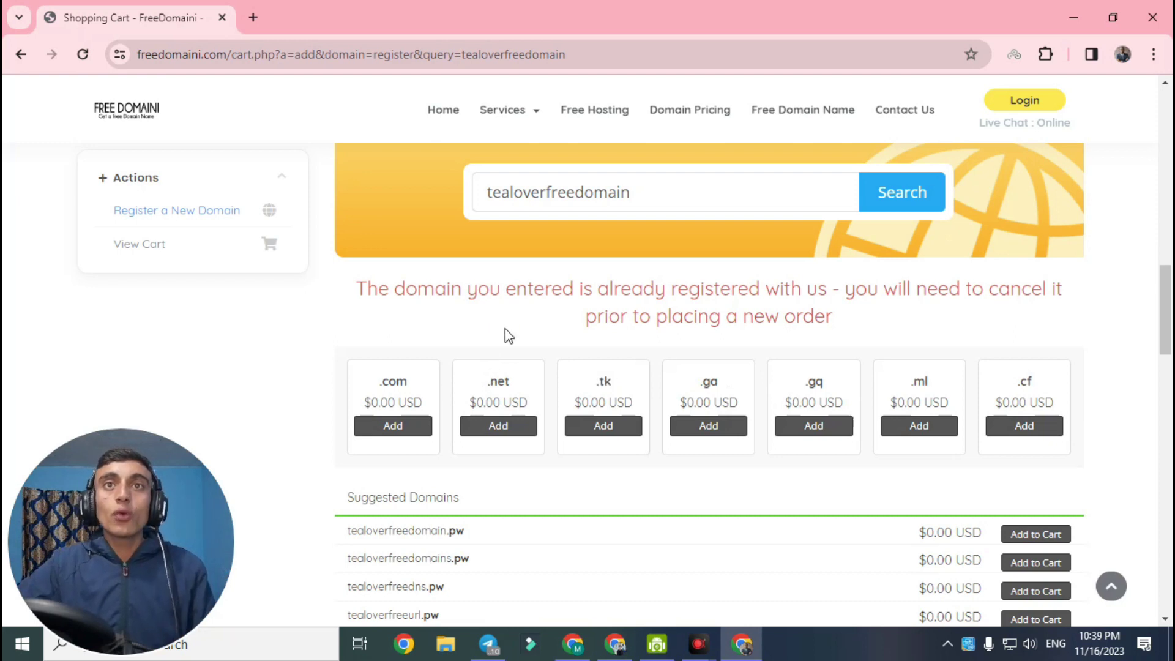
drag(380, 387, 1068, 381)
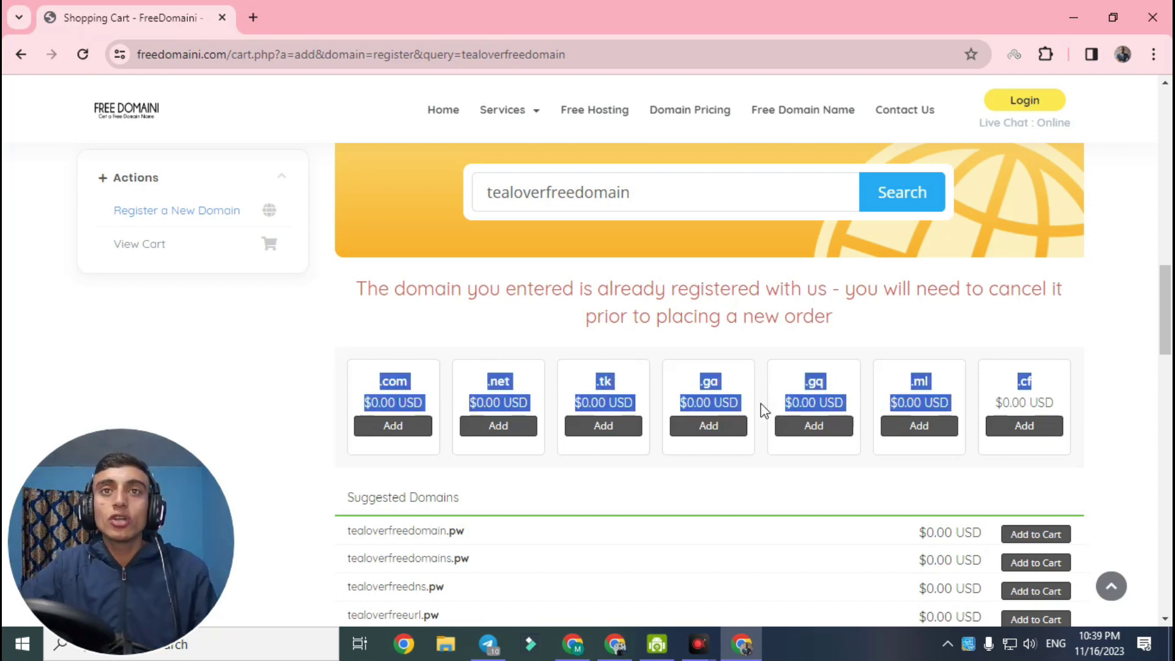
click(1105, 398)
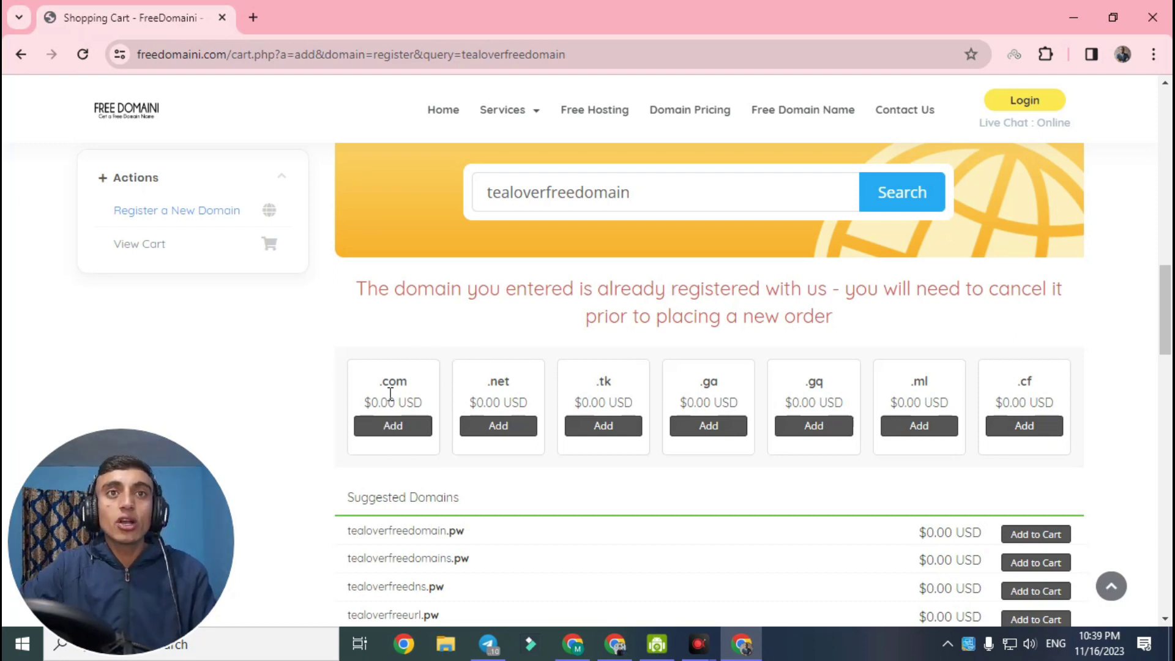
click(393, 429)
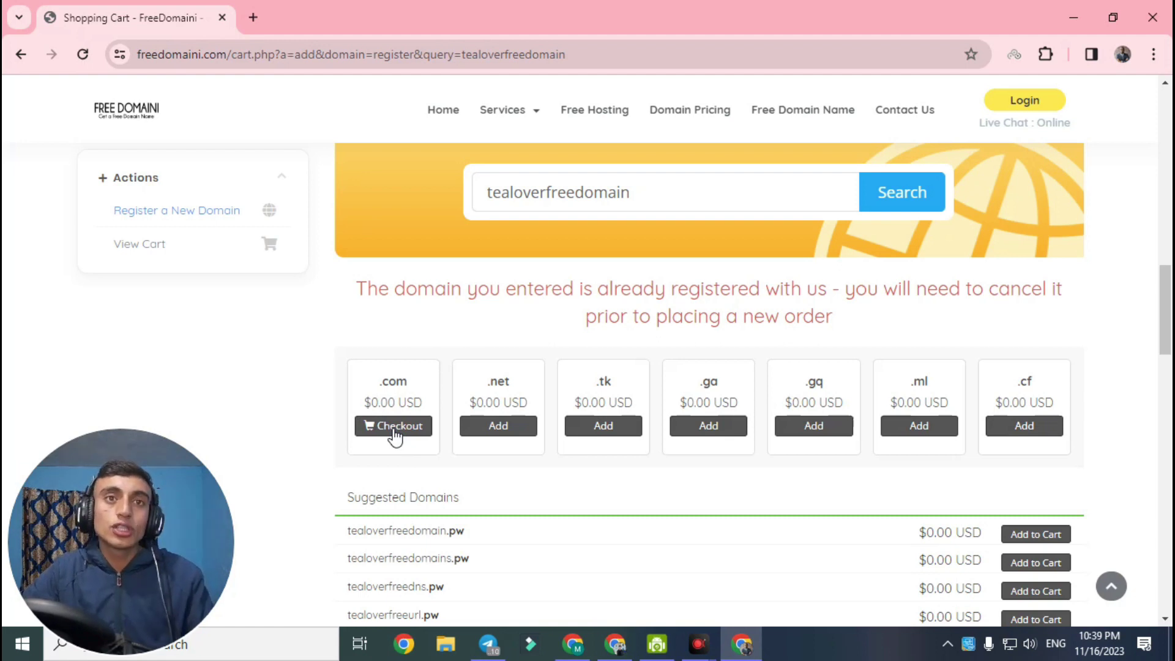
click(394, 430)
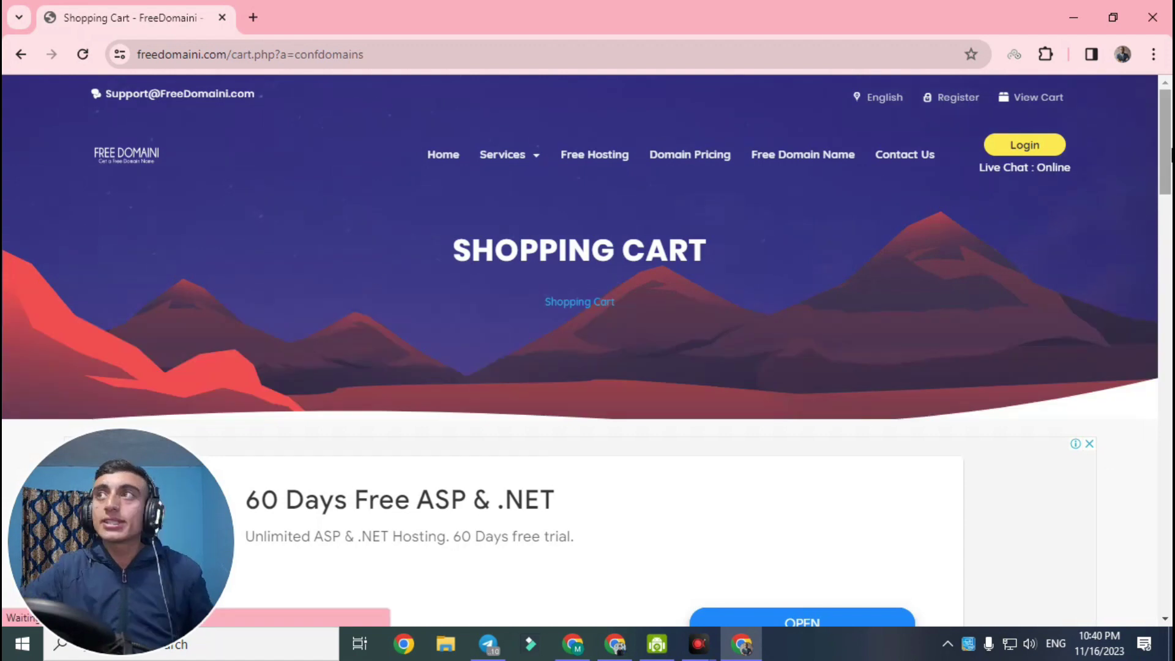
Review tealoverfreedomain.com's 1-year configuration, leaving nameservers at dns1–dns5.name-services.com
scroll(1166, 153, down, 3)
scroll(1165, 183, down, 1)
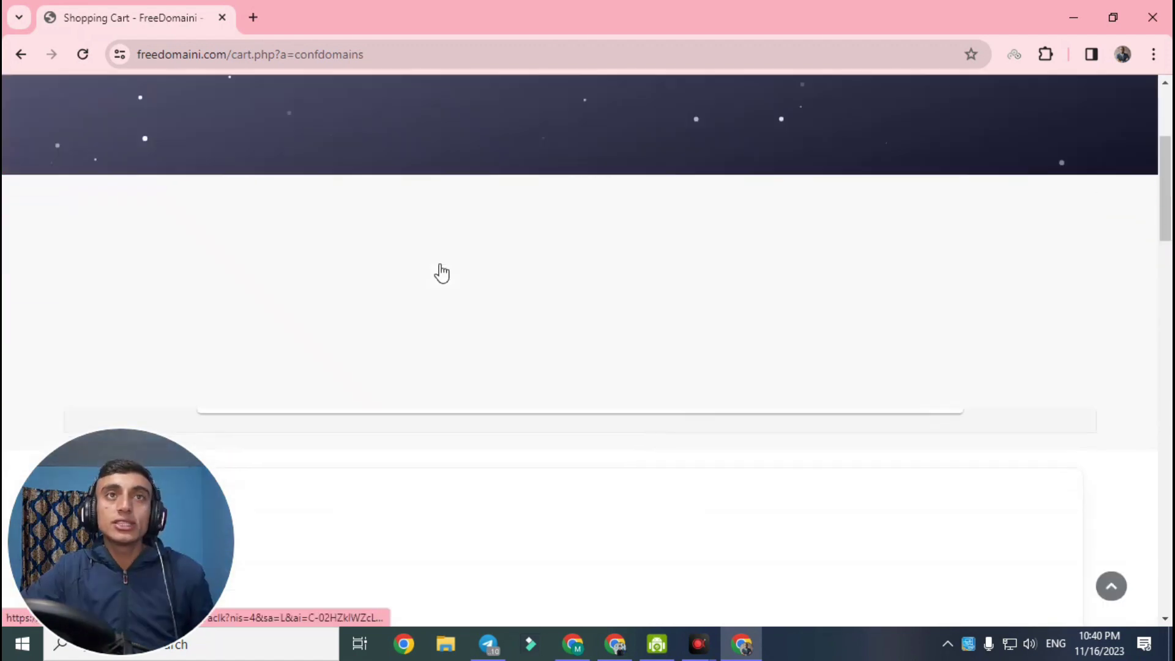
drag(1166, 183, 1167, 304)
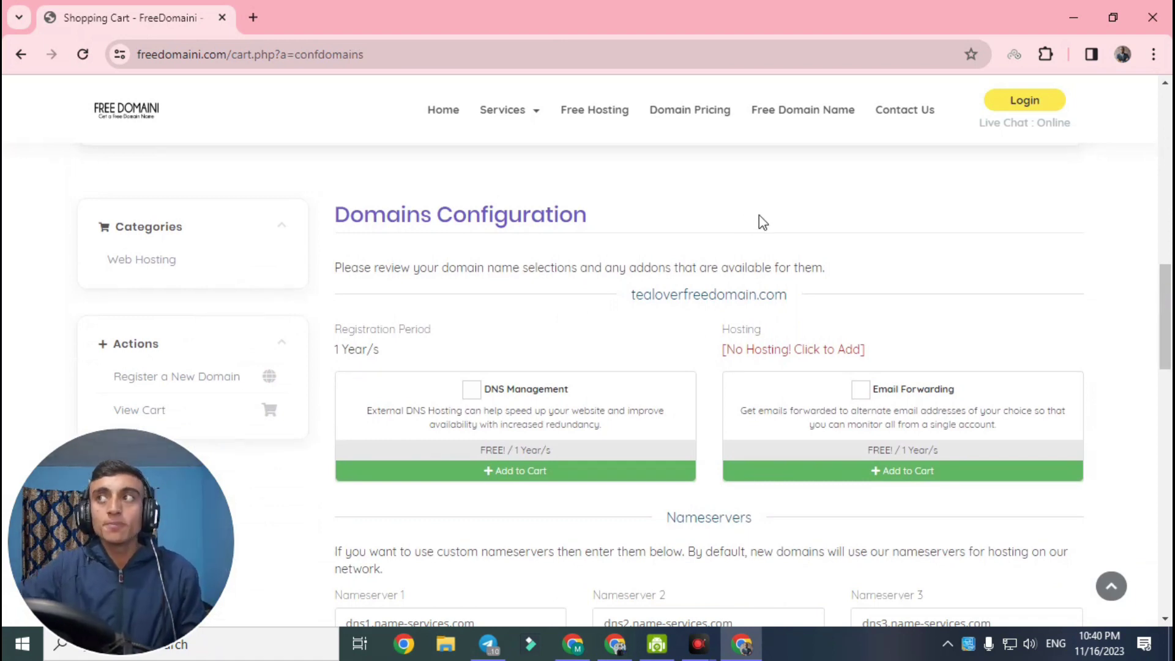
scroll(759, 215, down, 1)
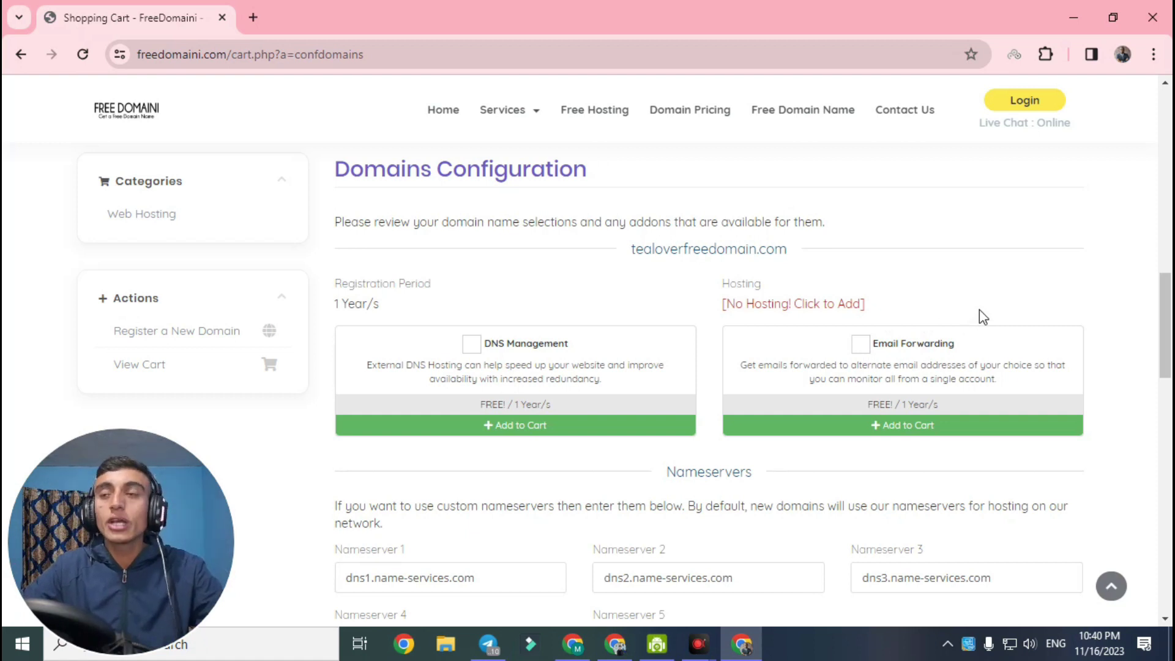
drag(1164, 293, 1164, 328)
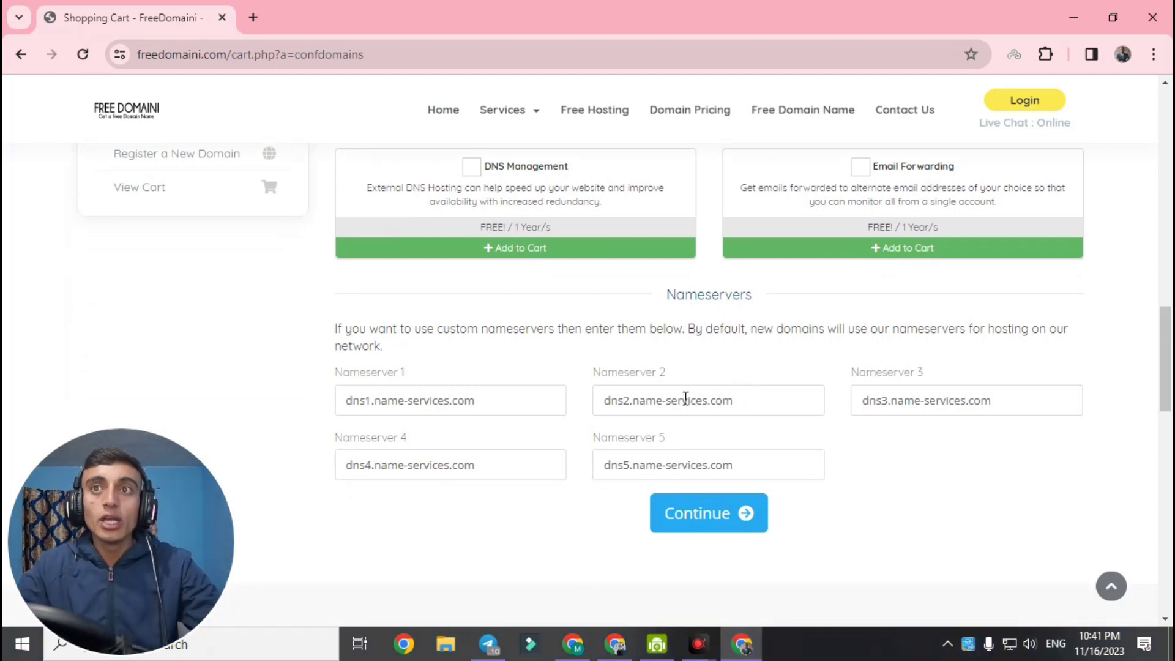
drag(499, 396, 325, 398)
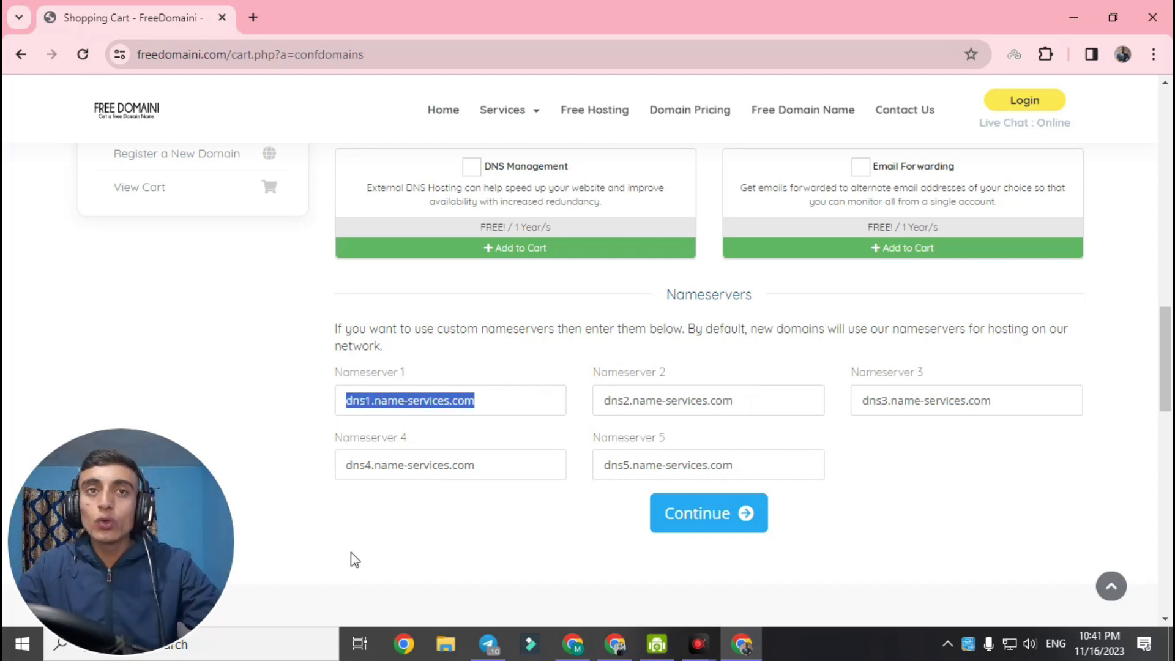
click(510, 408)
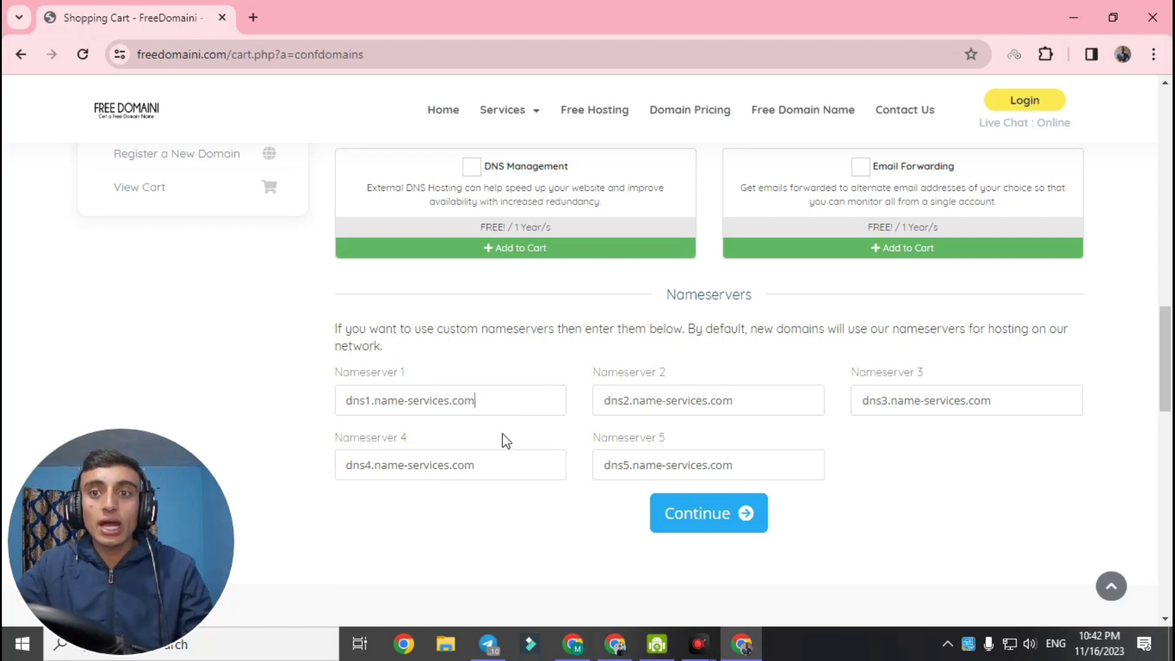
click(573, 643)
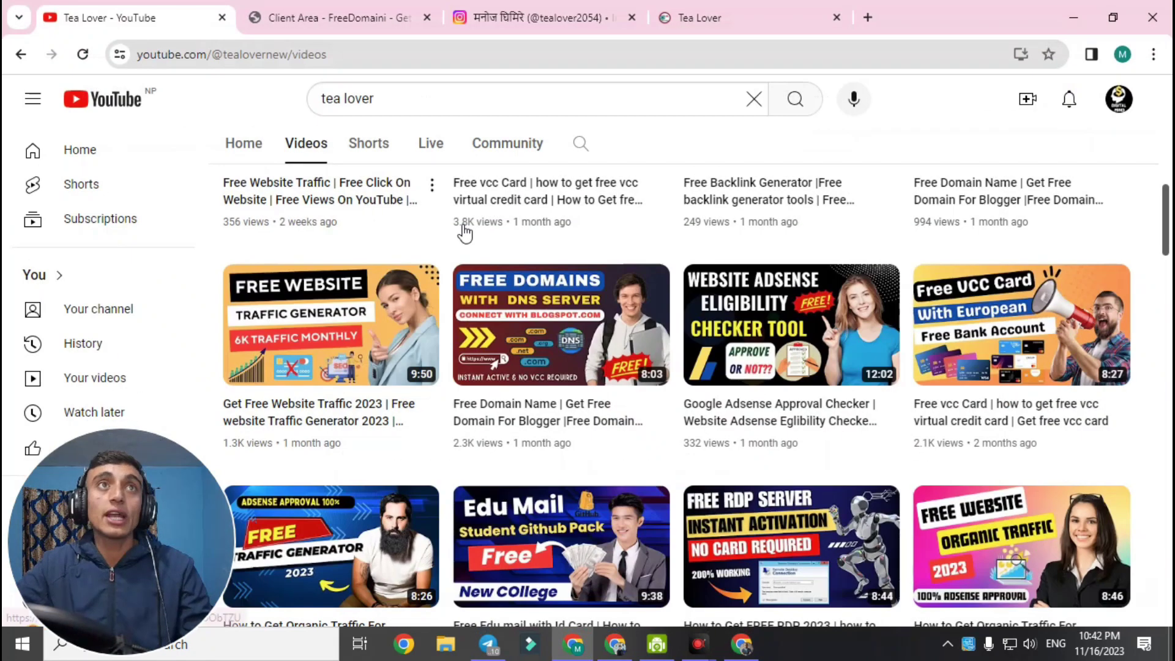
scroll(547, 358, up, 9)
scroll(1095, 329, down, 8)
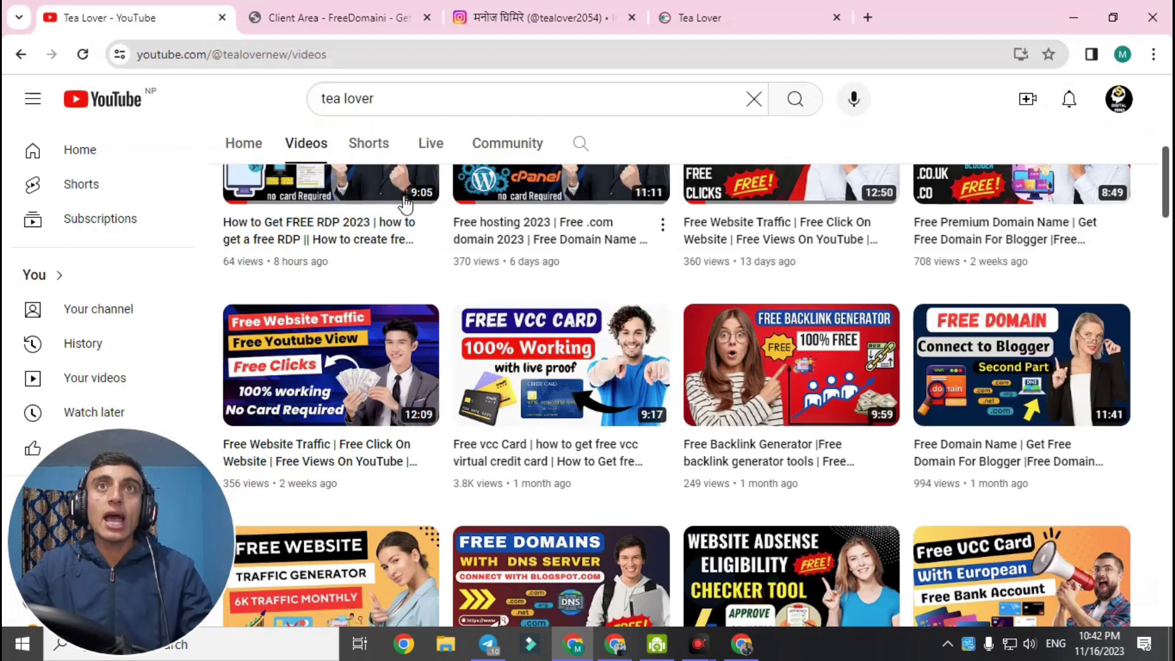
scroll(1165, 177, up, 3)
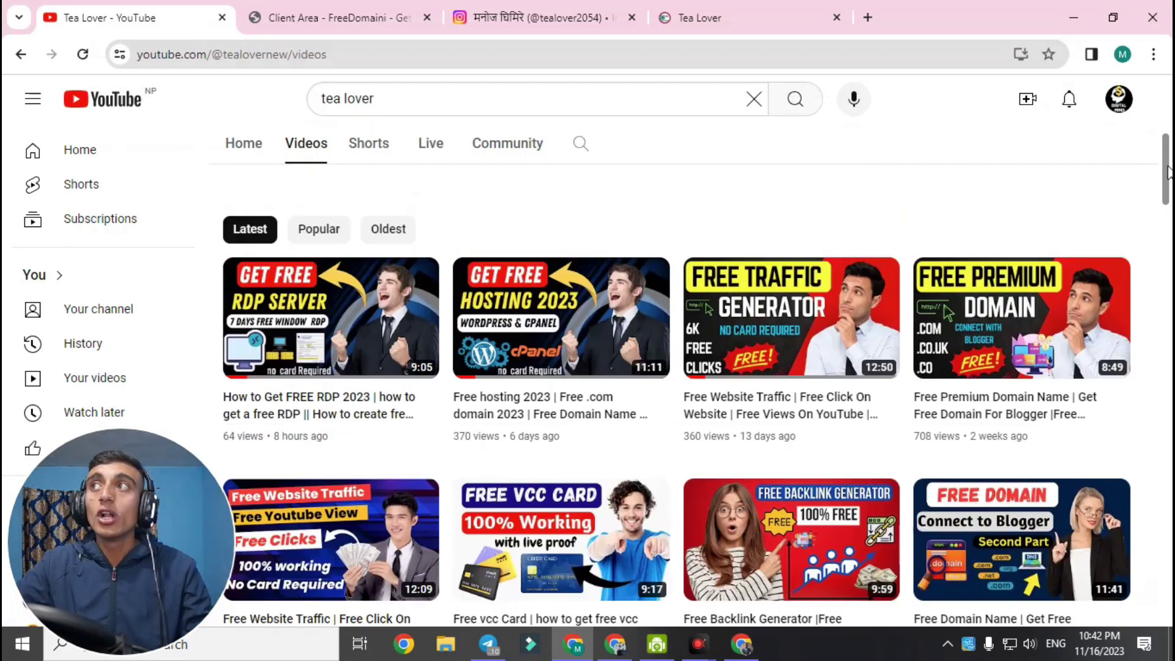
mouse_move(554, 349)
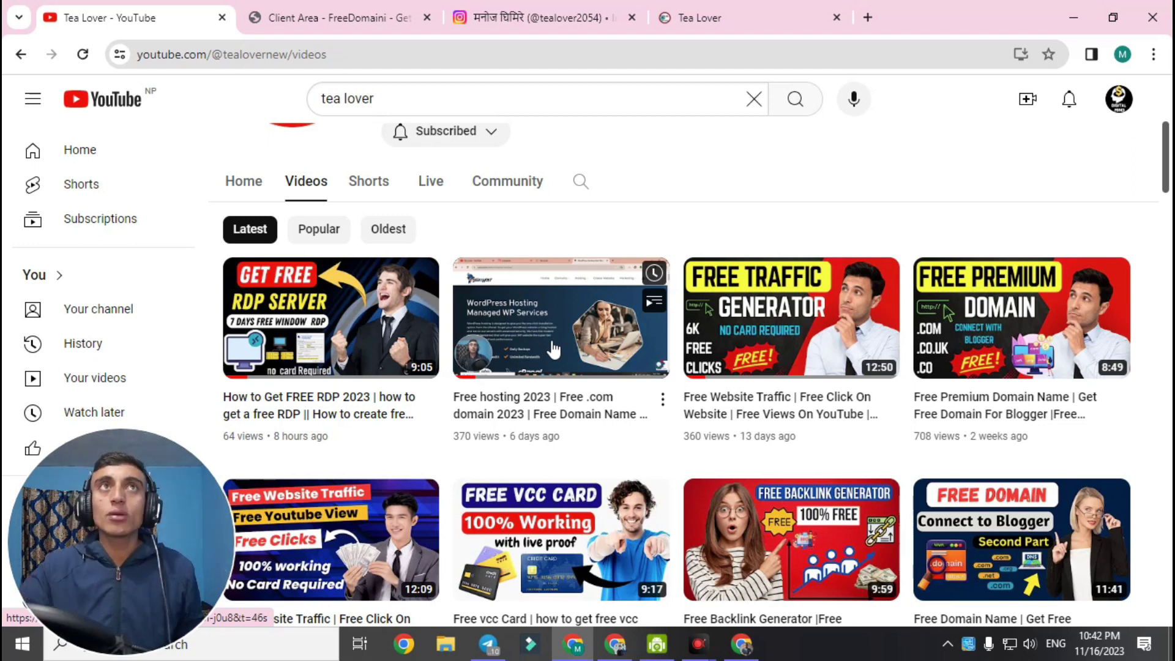
click(1073, 16)
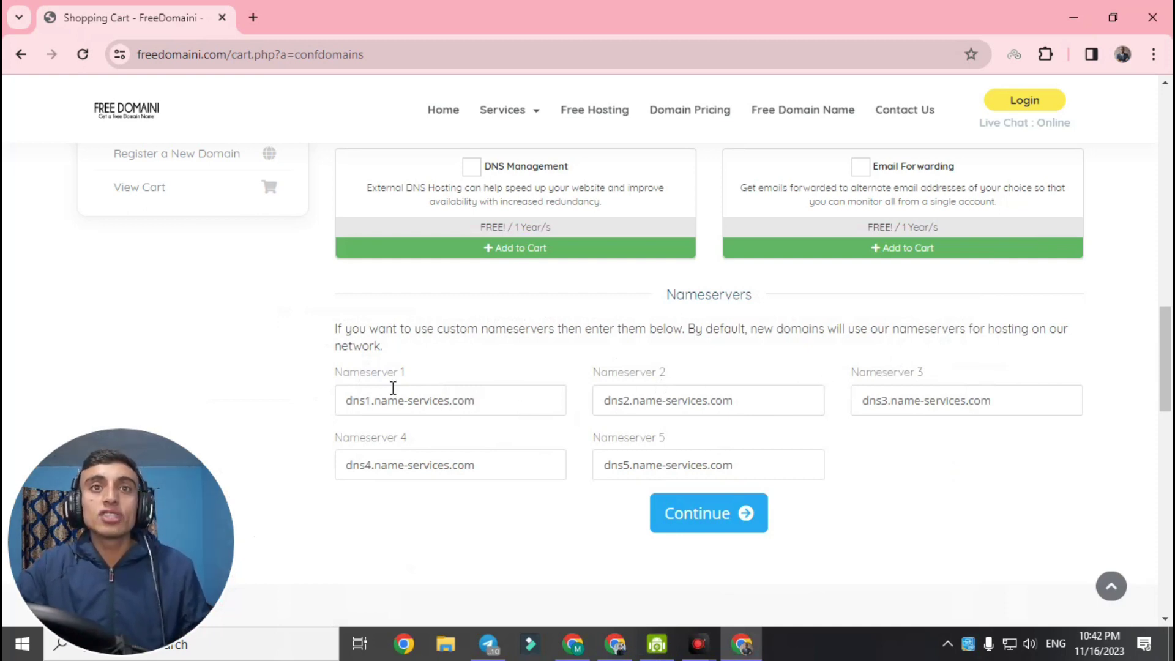
Continue with default nameservers, verify the $0.00 USD total, and proceed to checkout
click(727, 517)
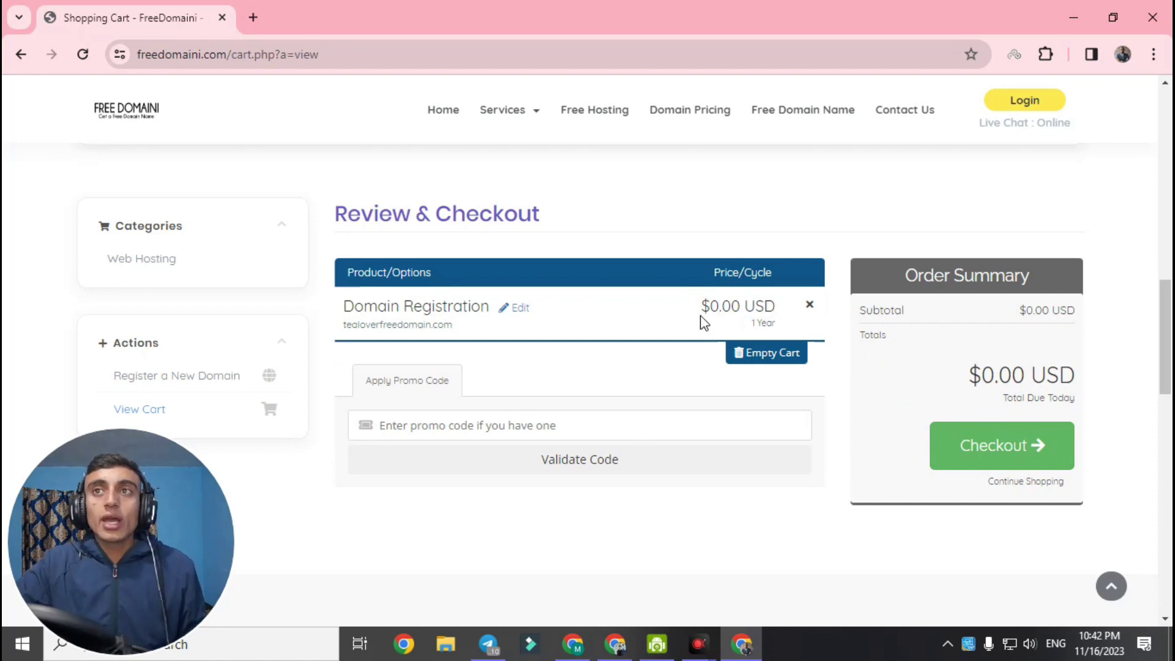
drag(700, 309, 768, 307)
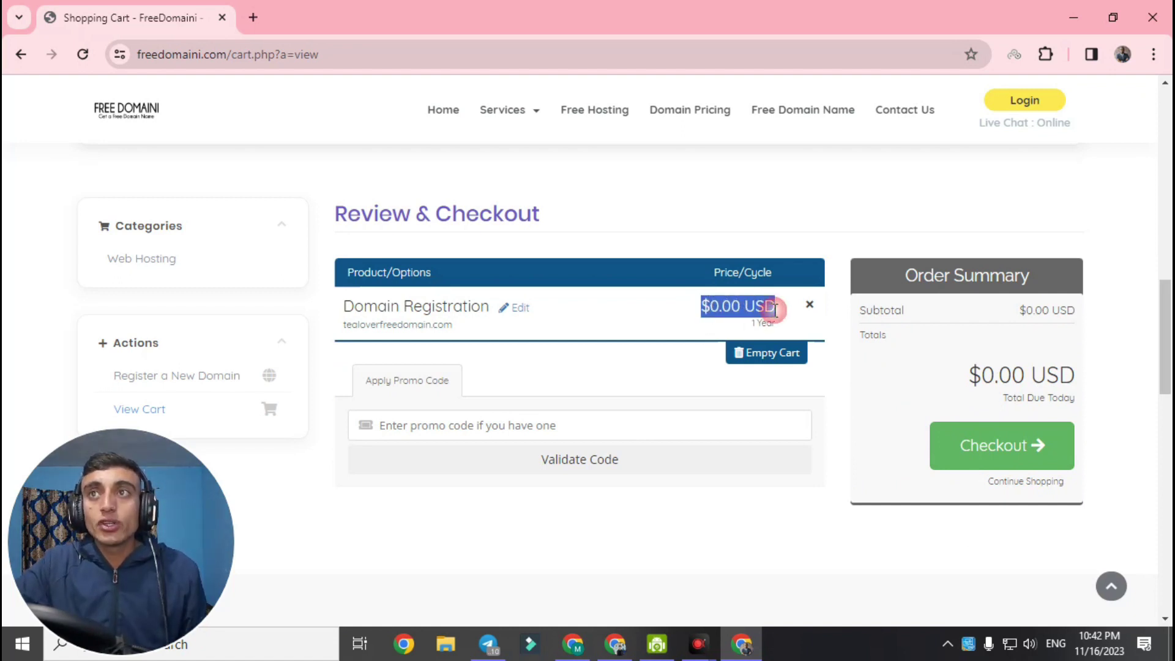
drag(1019, 309, 1091, 392)
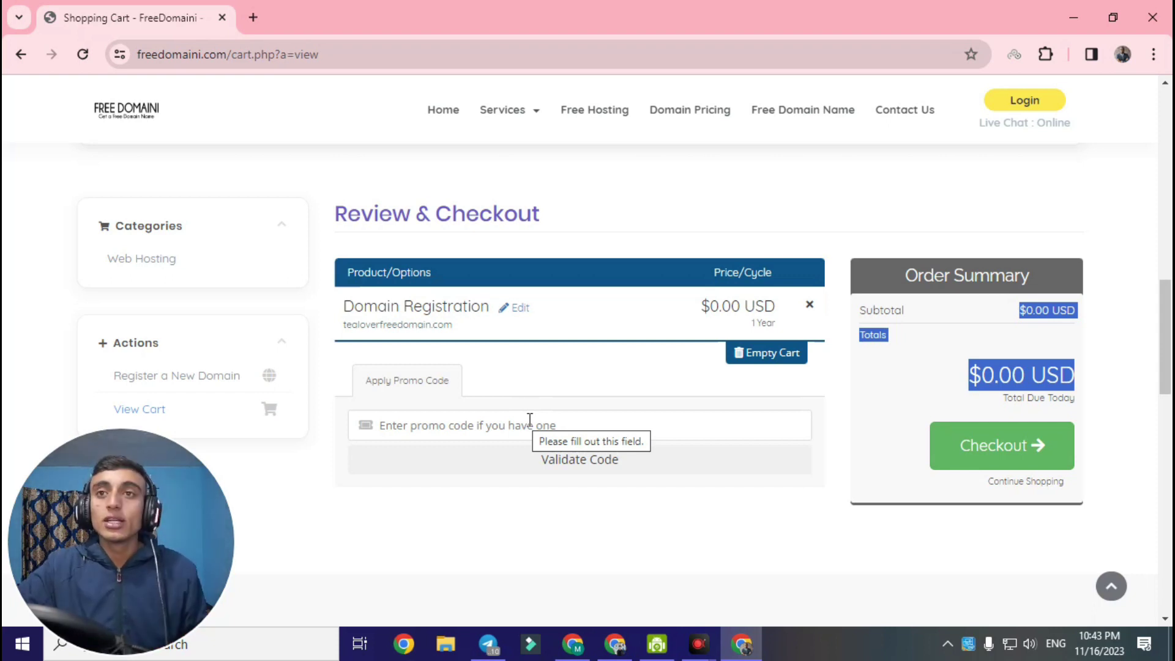
click(1039, 456)
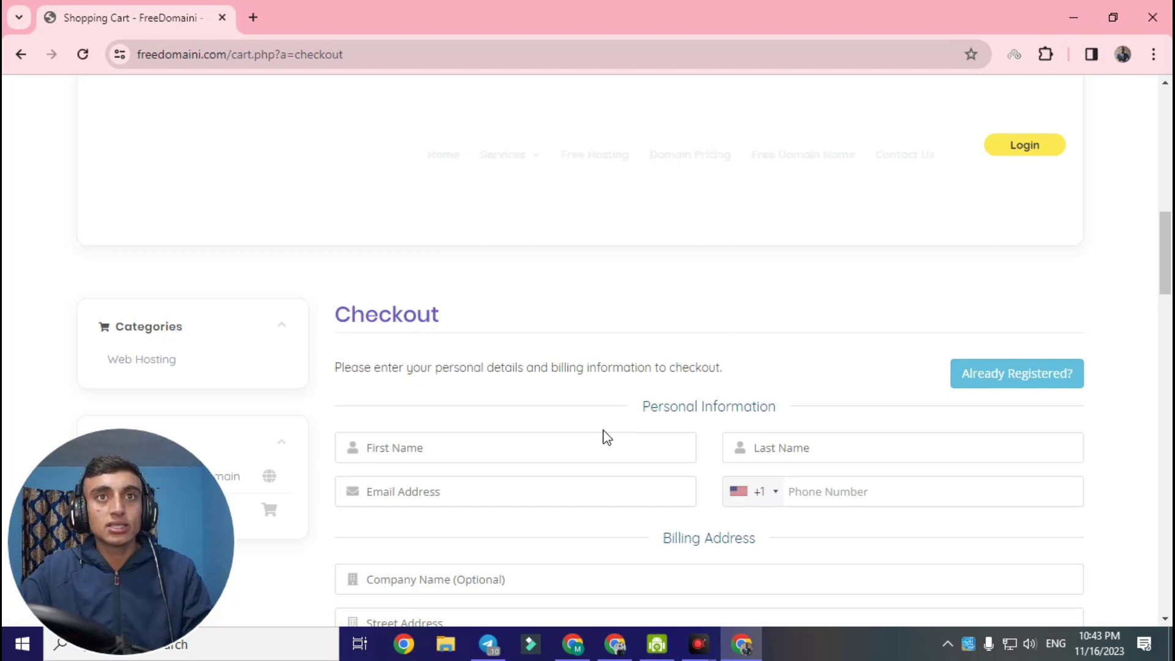
Fill in the checkout details with PayPal kept selected and submit the $0.00 tealoverfreedomain.com order
scroll(1167, 236, down, 3)
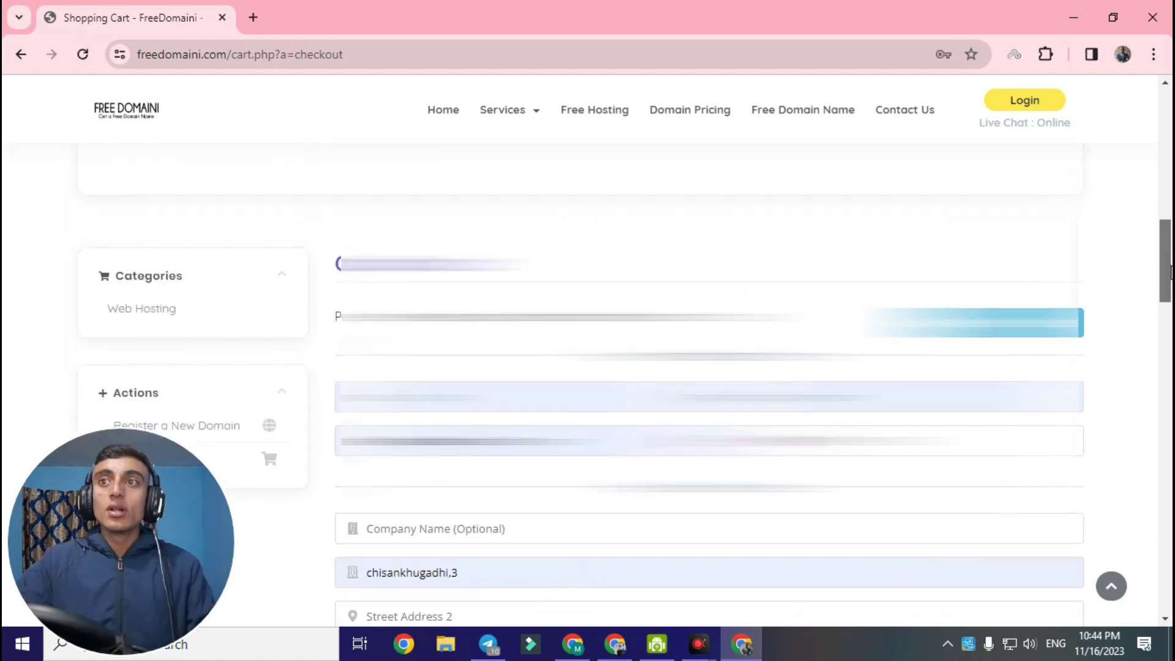
scroll(1170, 272, down, 2)
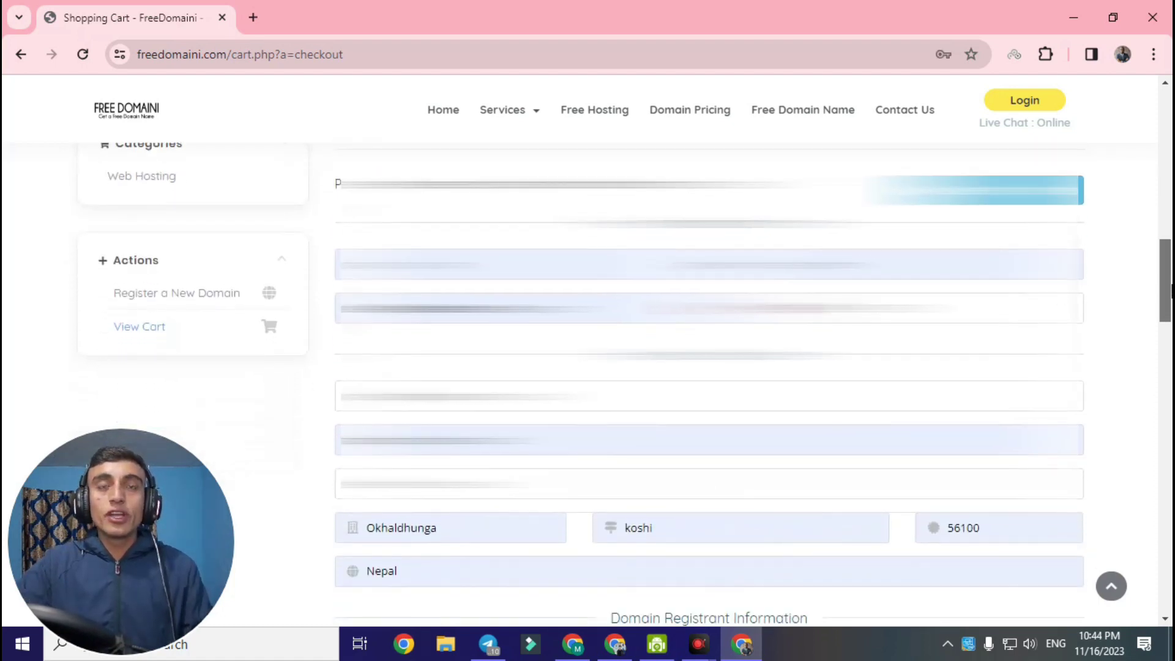
drag(1170, 290, 1170, 355)
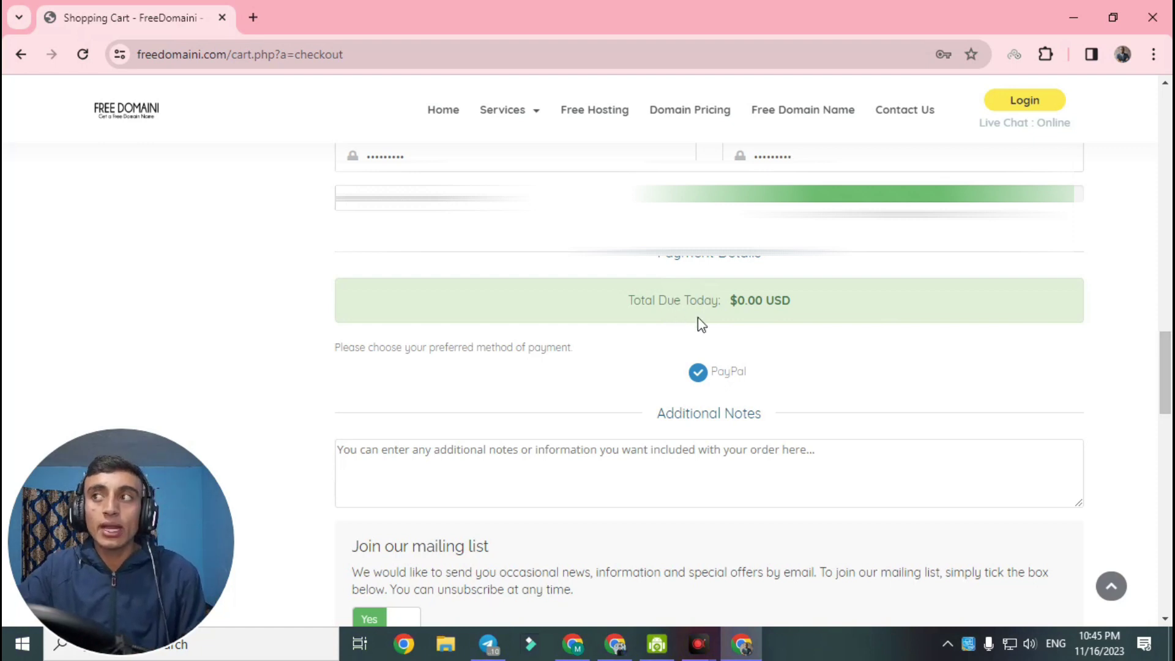
drag(1165, 355, 1165, 389)
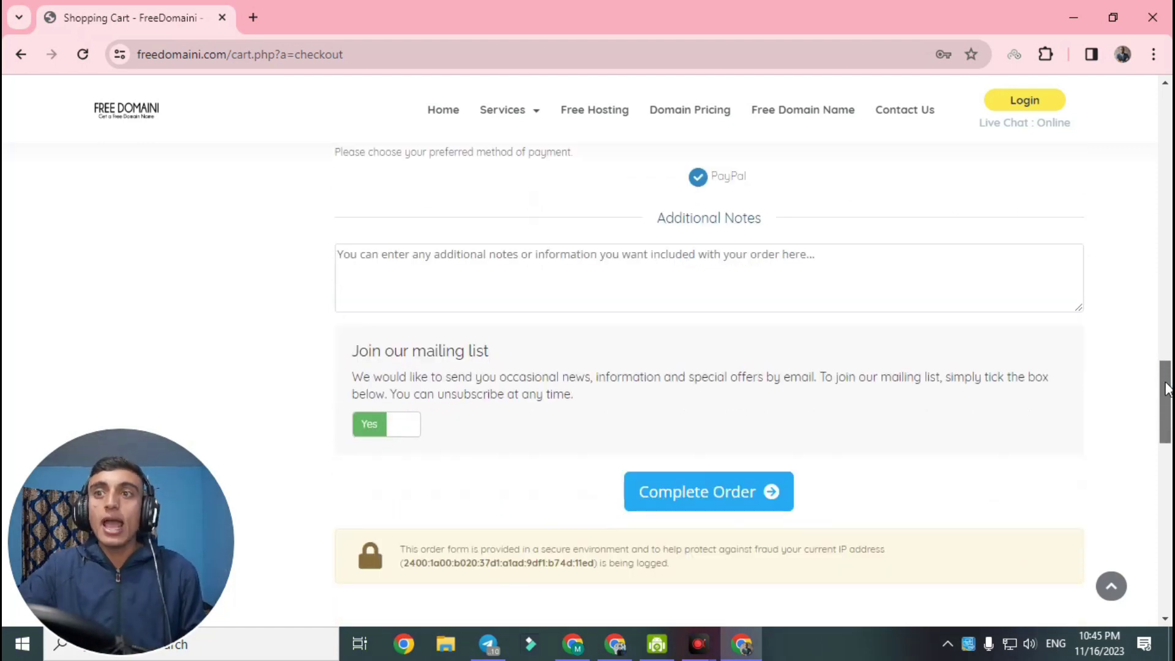
click(703, 504)
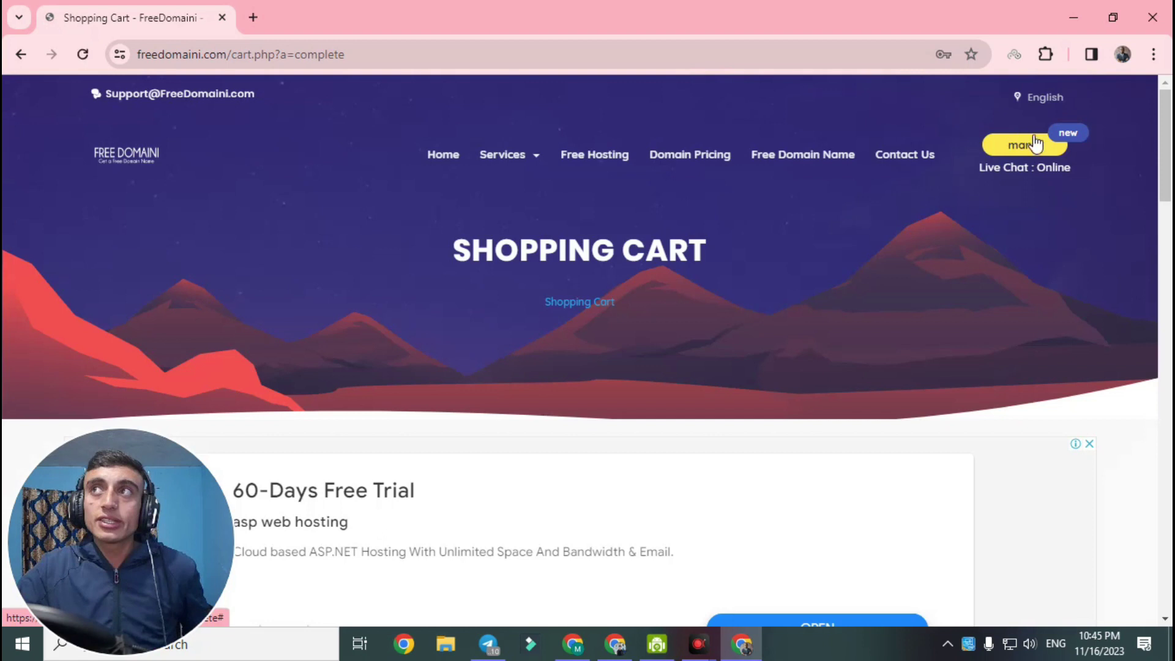
click(1034, 143)
click(989, 168)
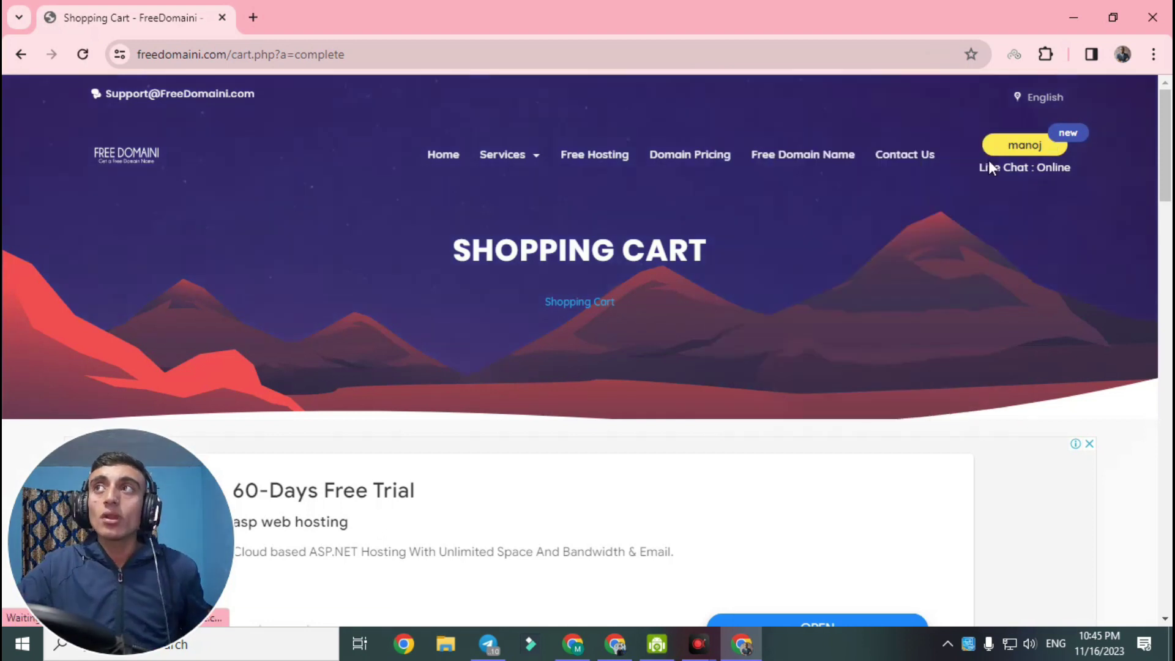
drag(1165, 171, 1169, 261)
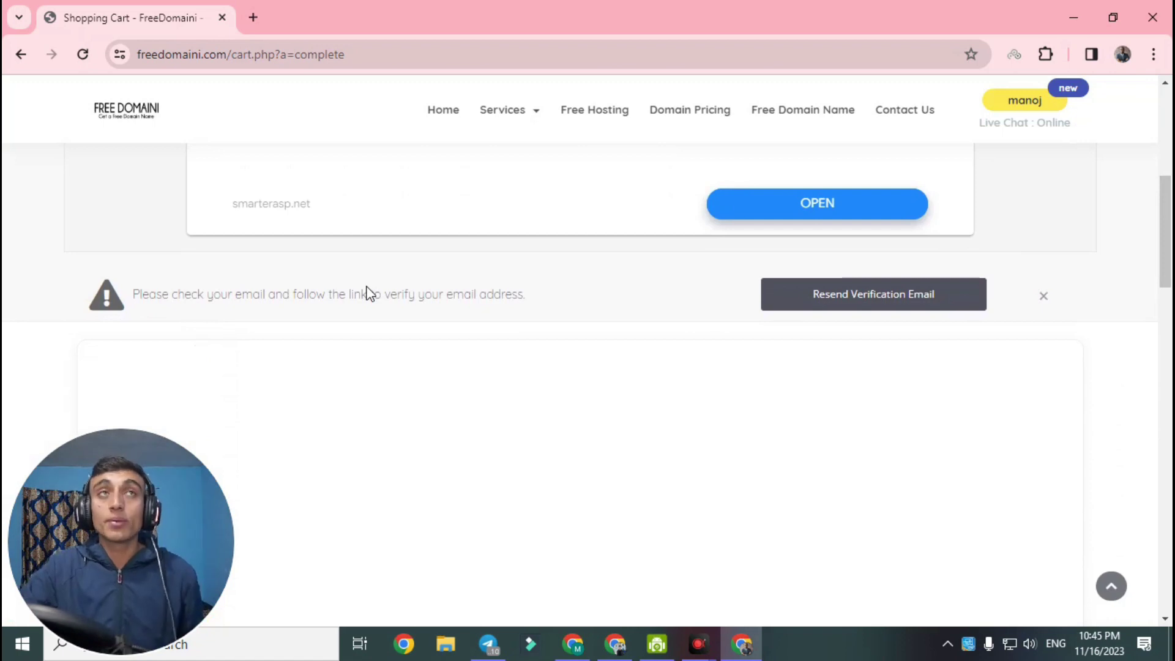
click(253, 18)
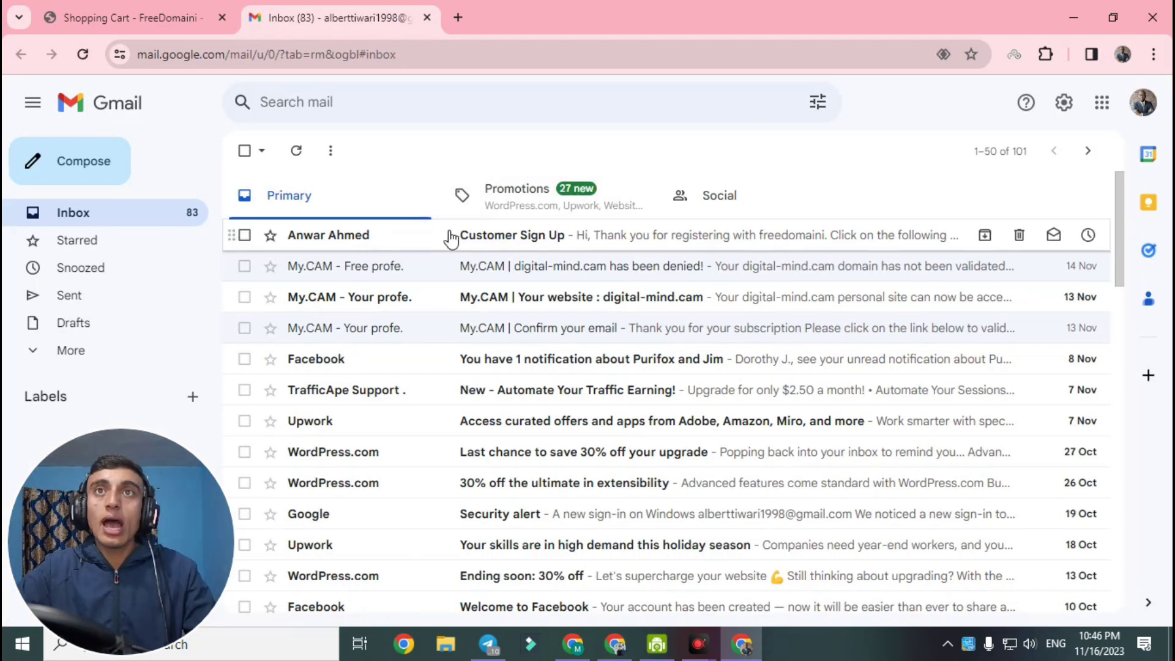
Open the 'Customer Sign Up' email and follow its ValidateRAAServlet verification link
click(497, 239)
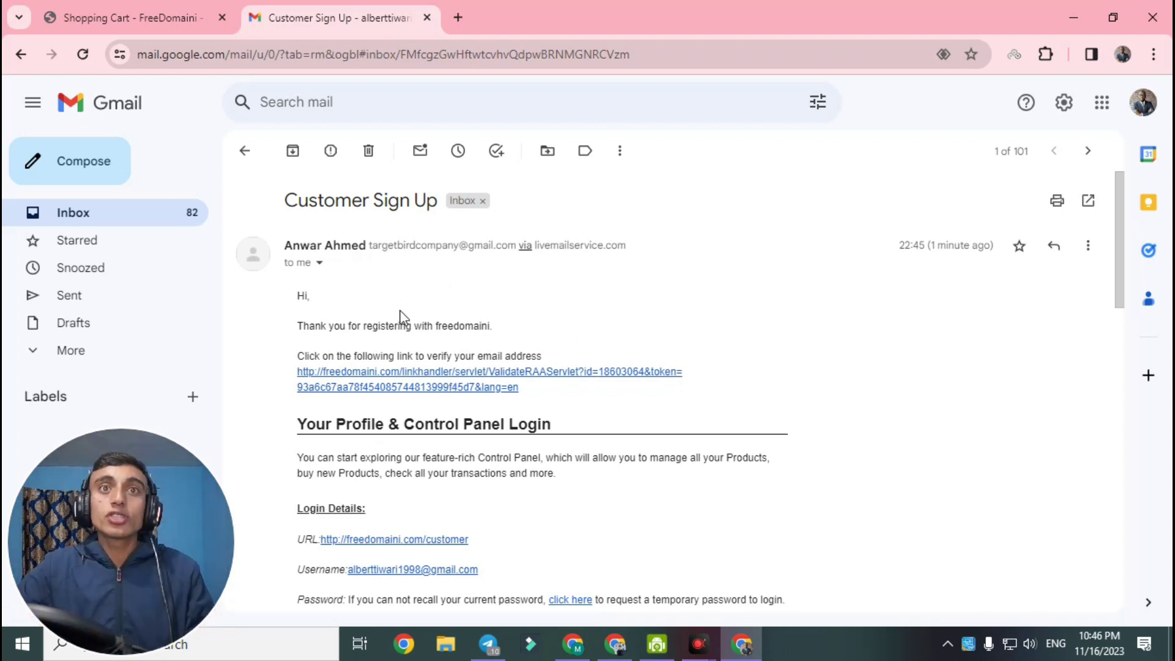
click(409, 374)
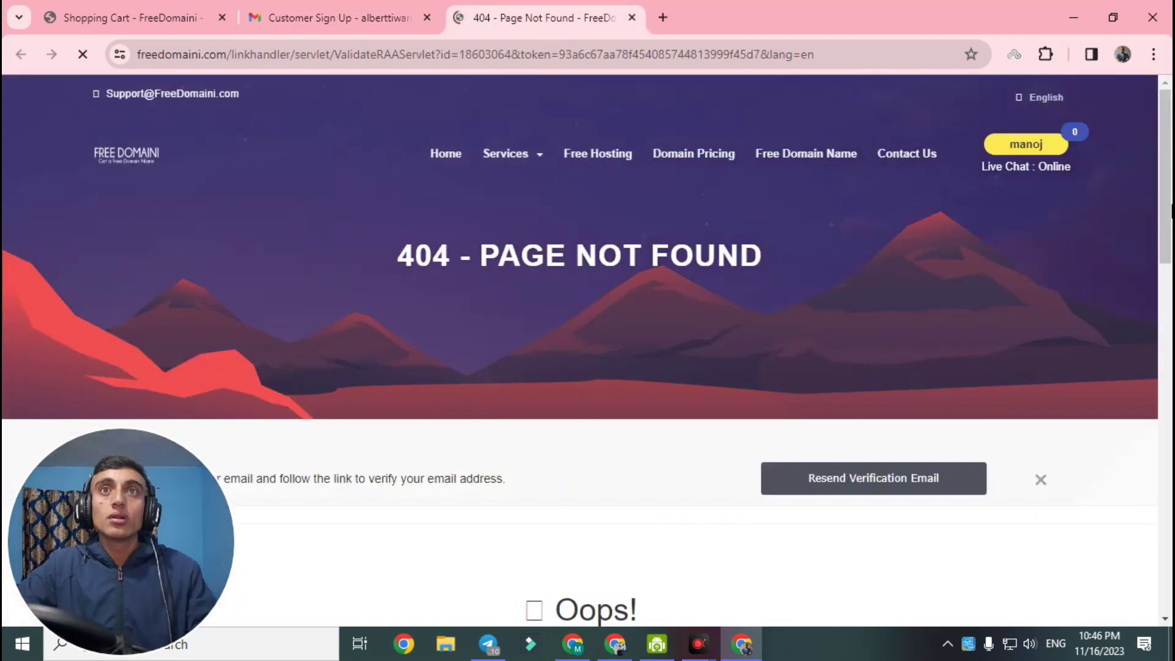
Look over the 404 - Page Not Found page, then return to the 'Shopping Cart - FreeDomaini' tab
scroll(1170, 266, down, 3)
scroll(1170, 266, down, 3)
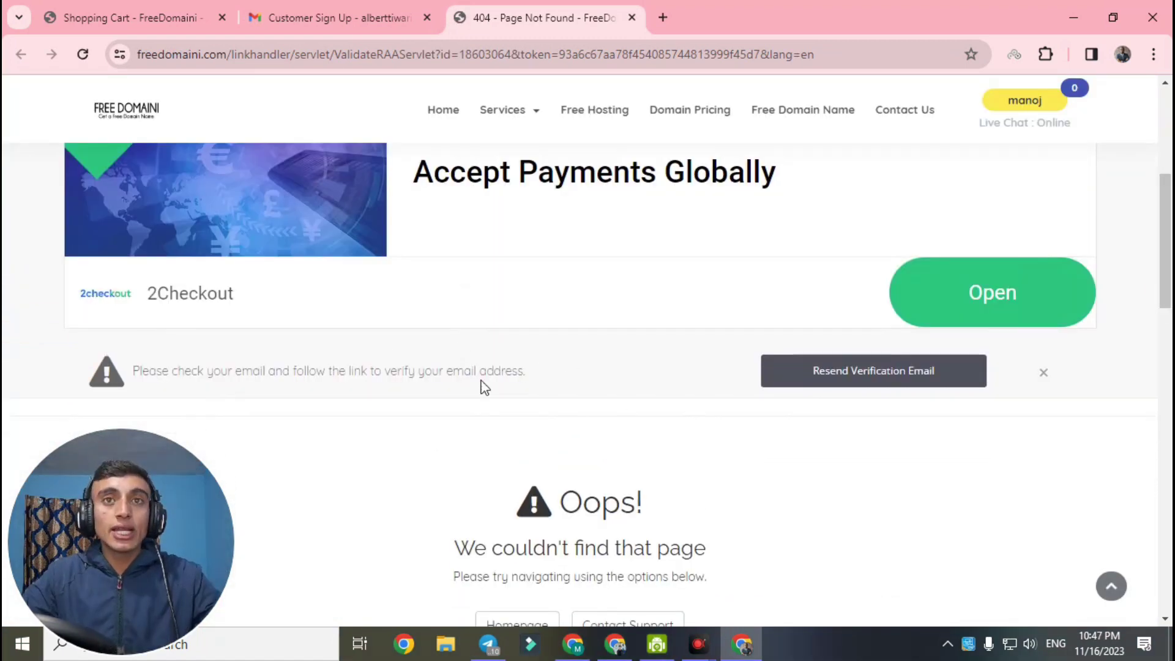
scroll(575, 320, down, 5)
scroll(587, 302, up, 1)
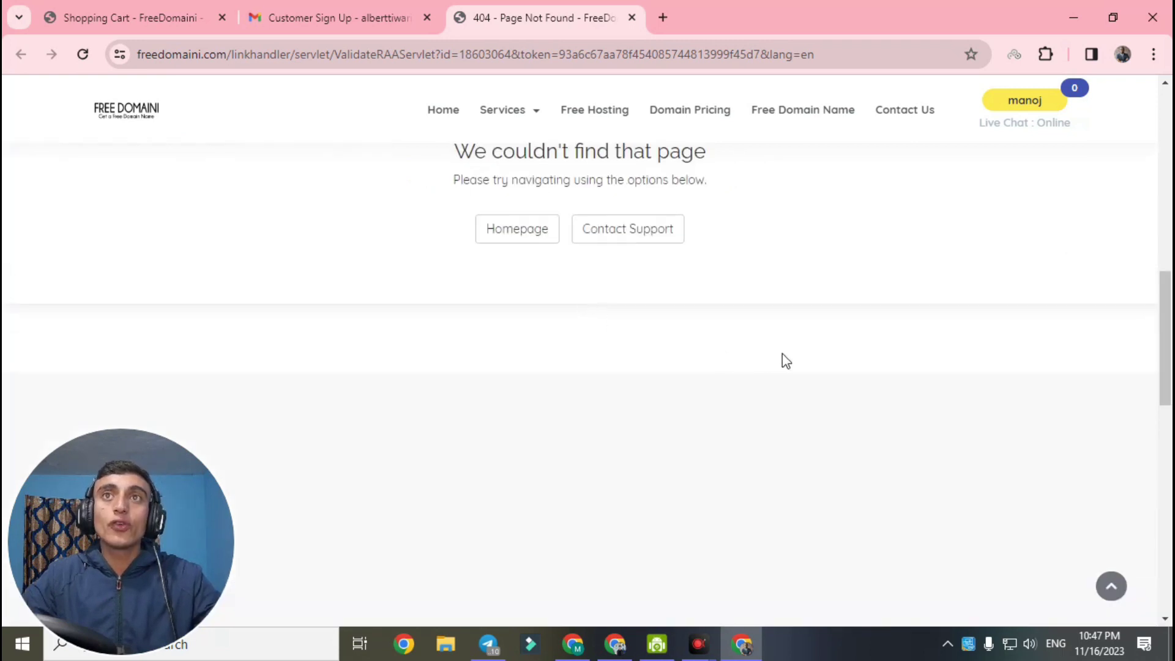
drag(1167, 342, 1169, 278)
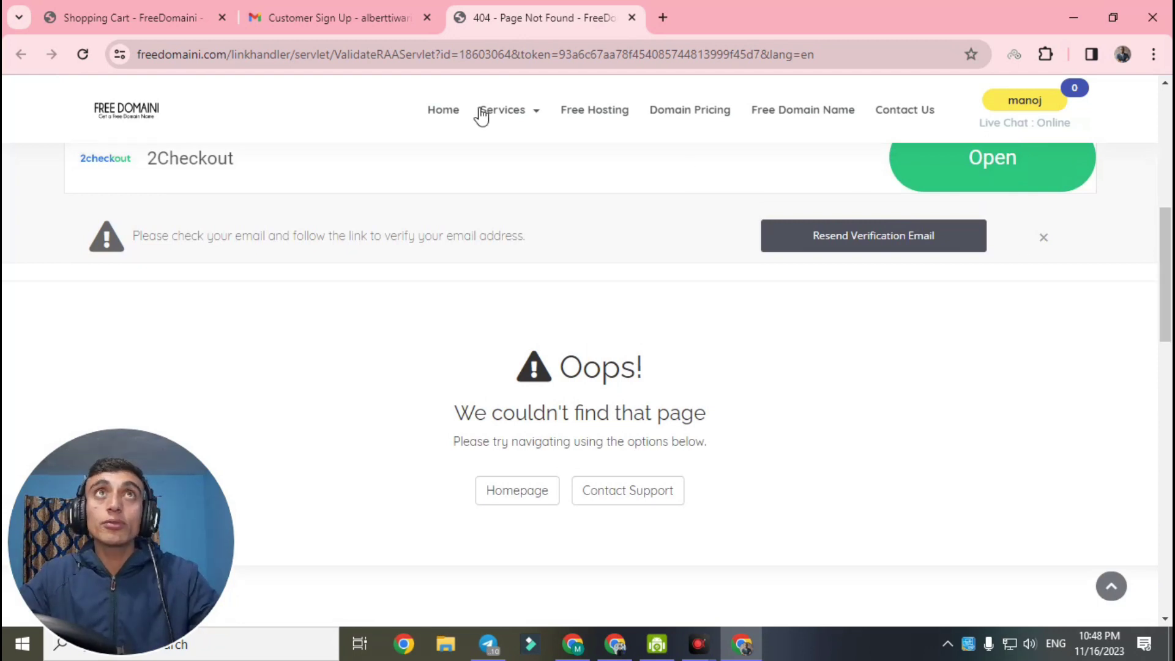
click(107, 20)
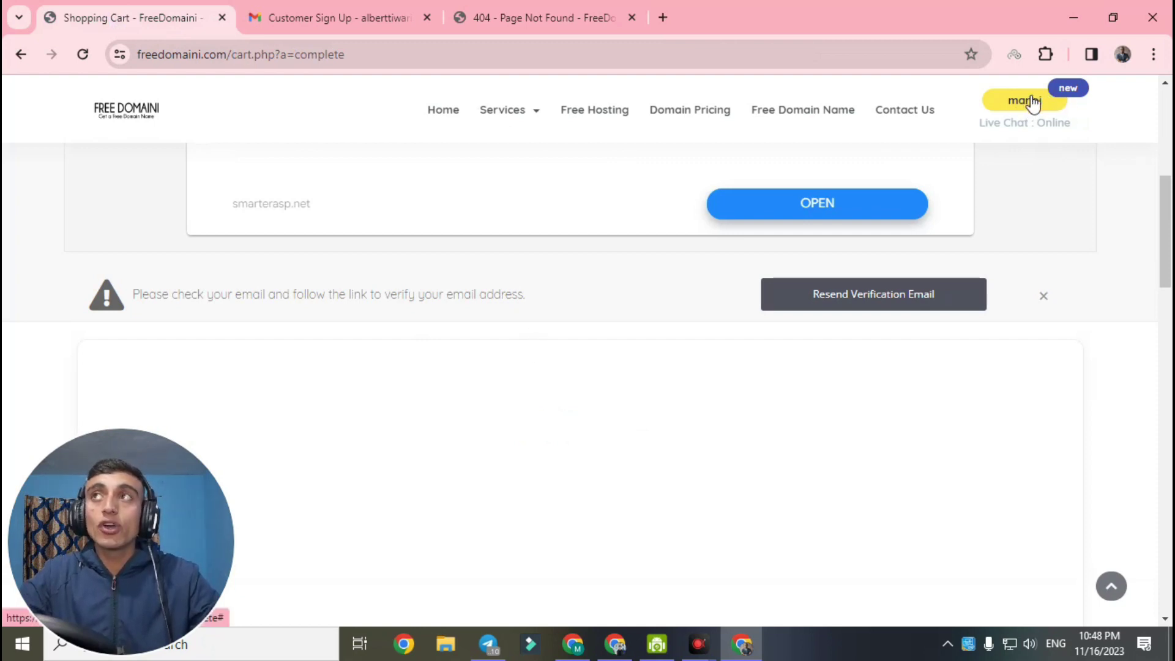
View My Products & Services from the account menu, confirming 0 services are listed
scroll(1167, 202, up, 7)
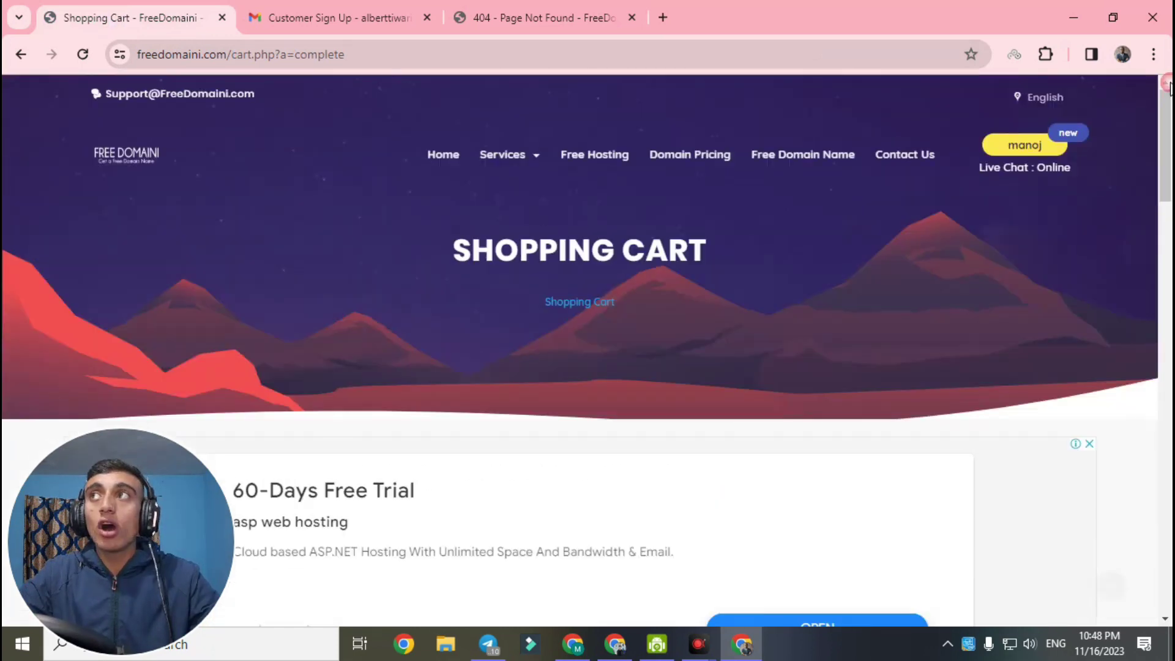
click(1032, 148)
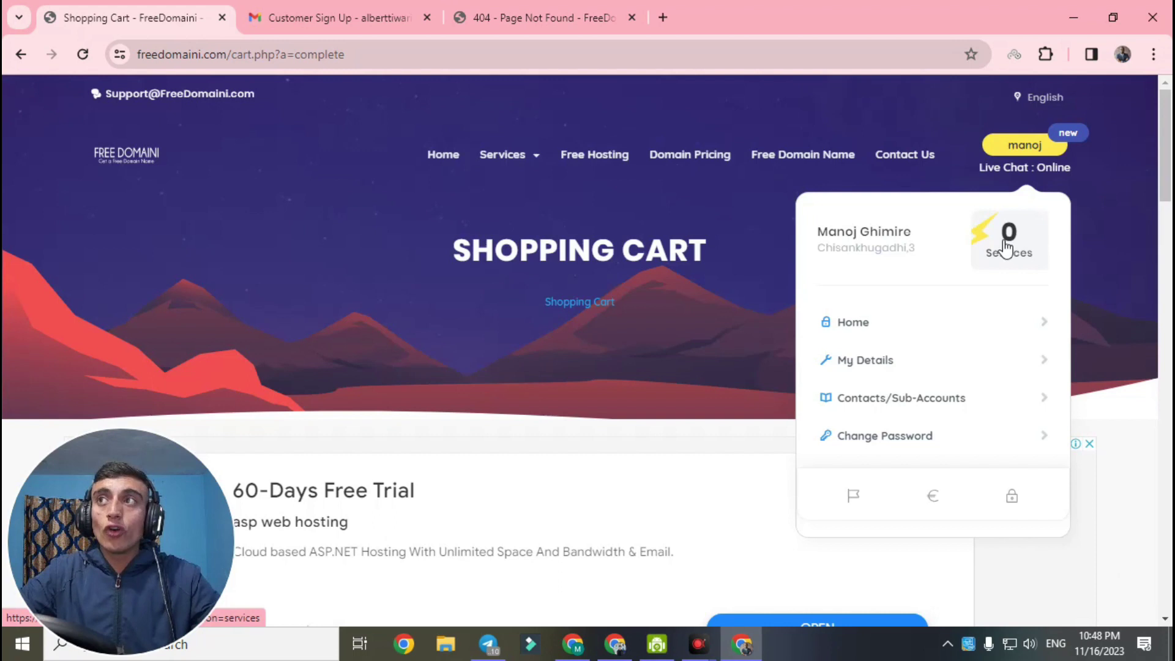
click(1014, 242)
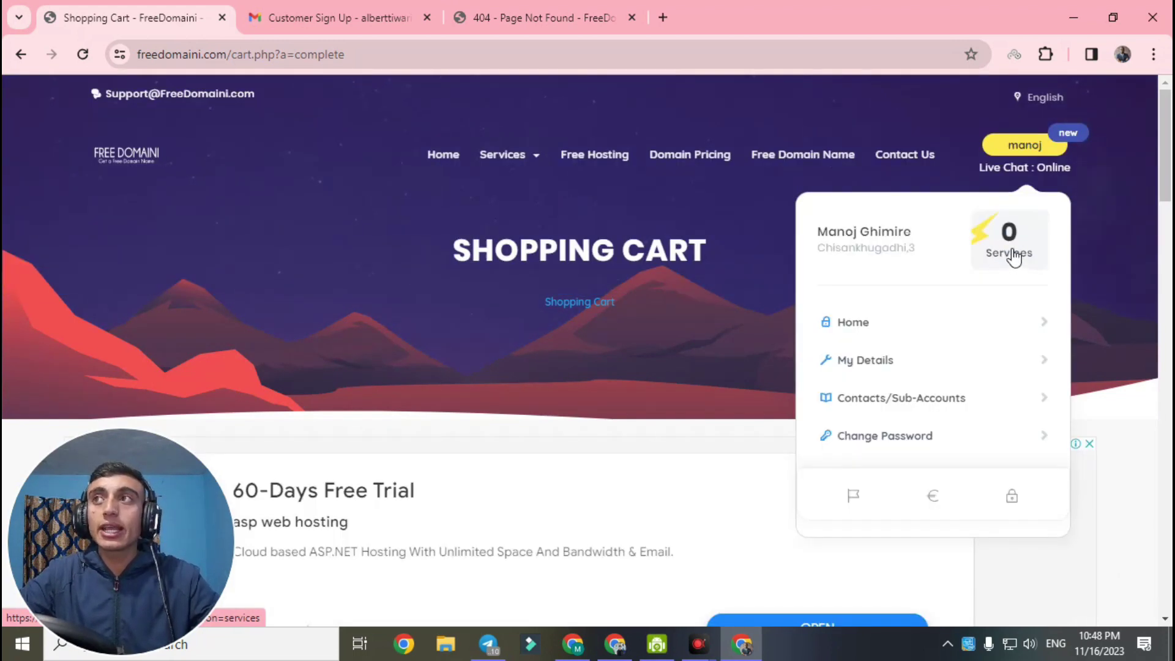
click(1010, 251)
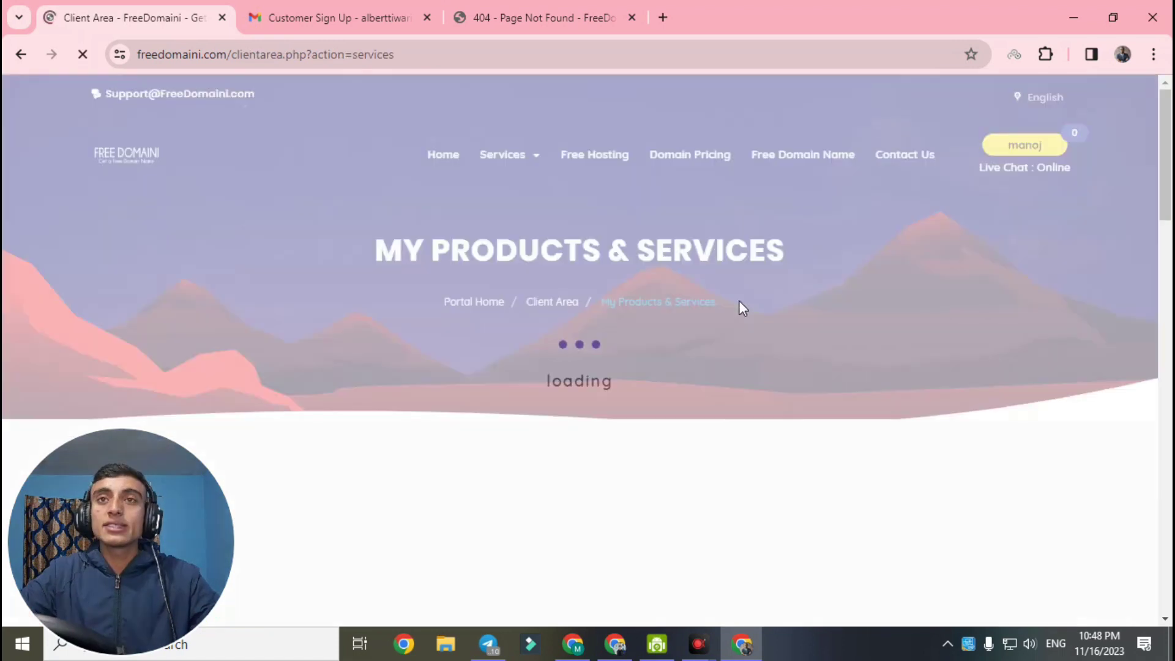
scroll(695, 368, down, 10)
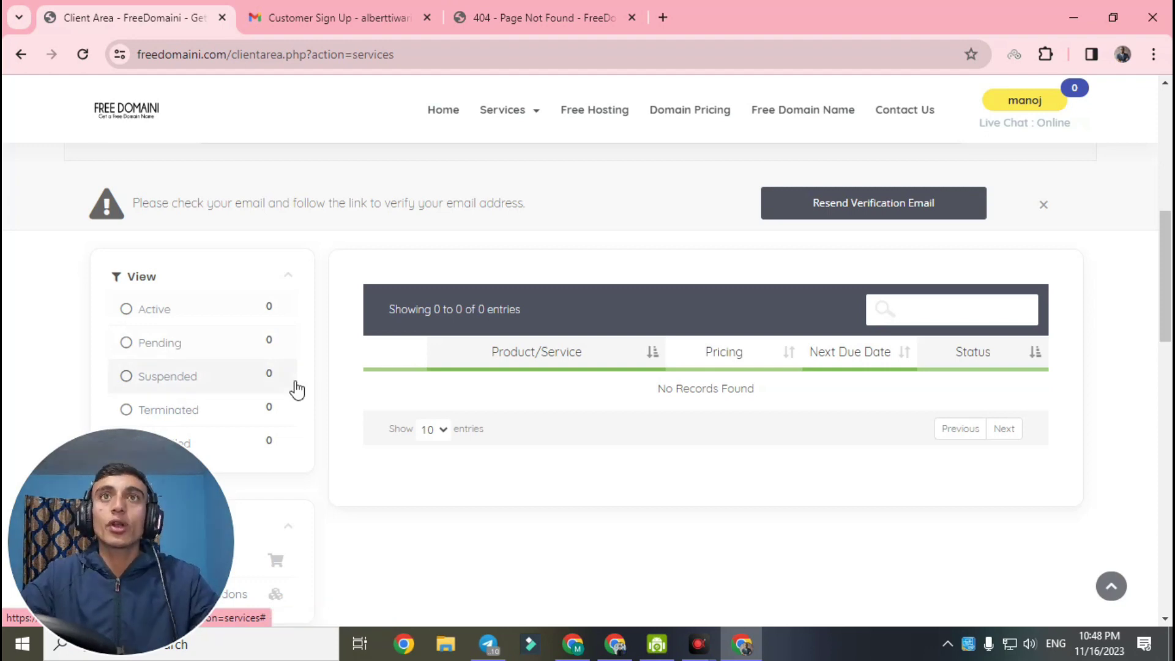
Dismiss the email-verification notice and go to Free Domain Name registration, closing the advertisement
drag(140, 200, 531, 223)
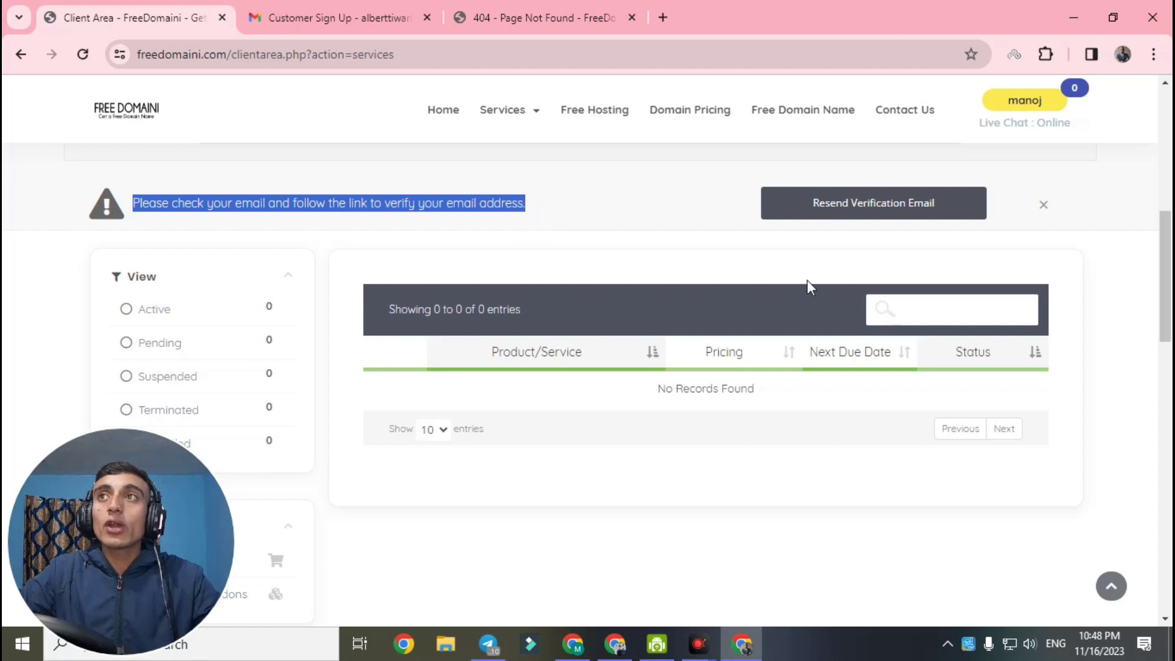
click(1043, 205)
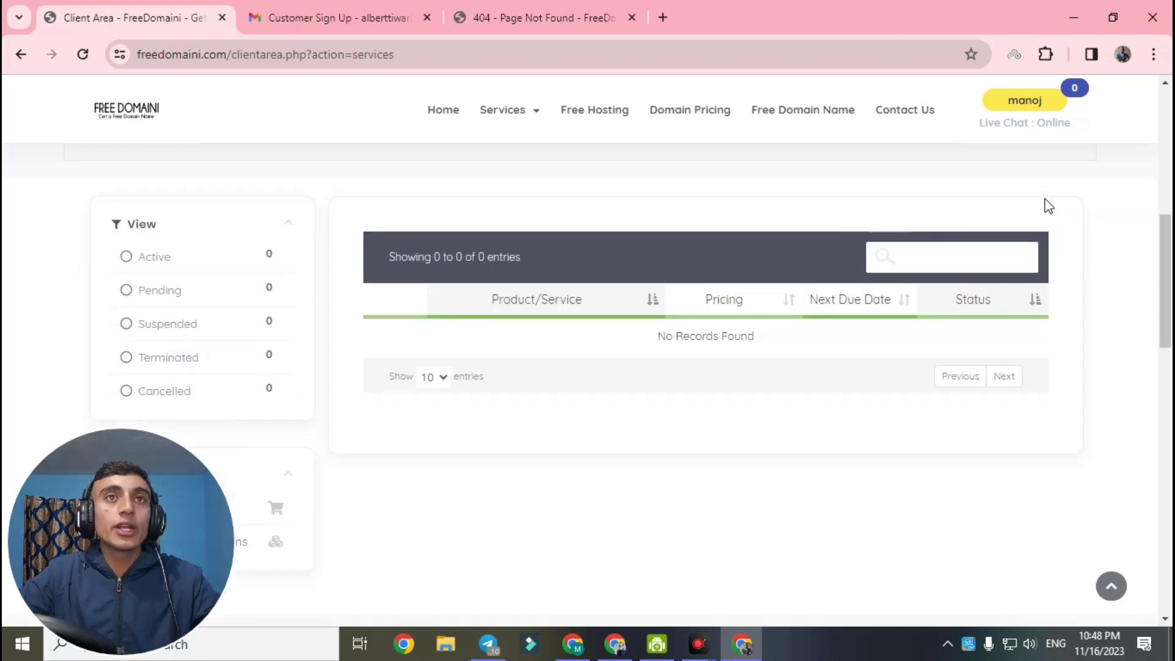
scroll(766, 273, down, 1)
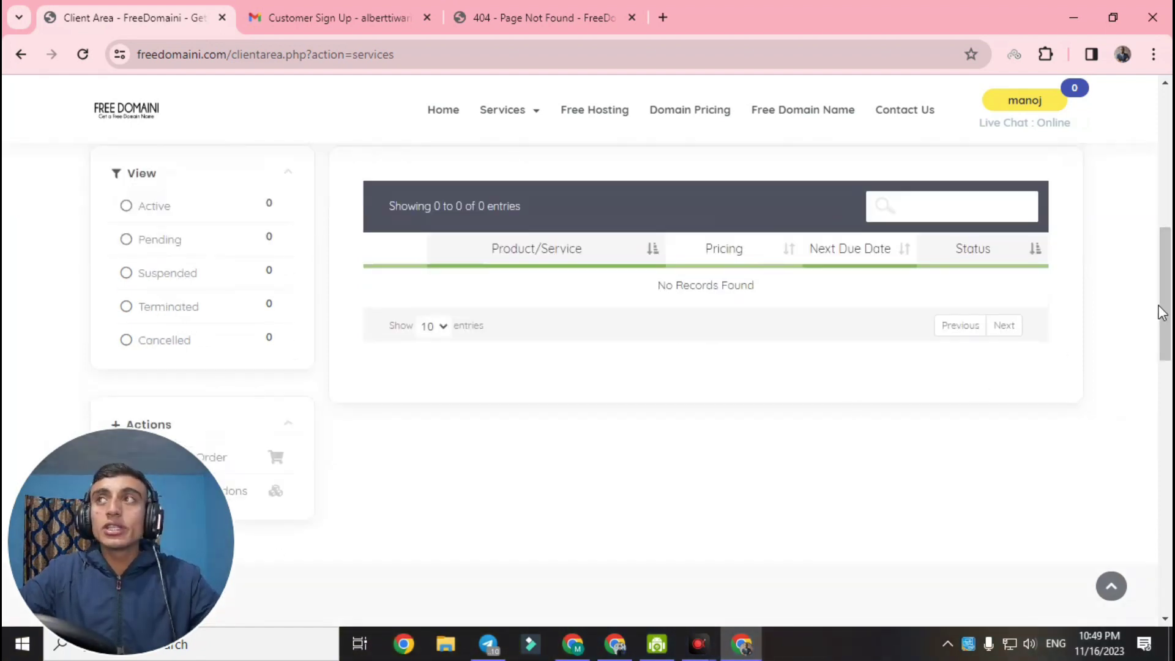
scroll(1161, 312, up, 10)
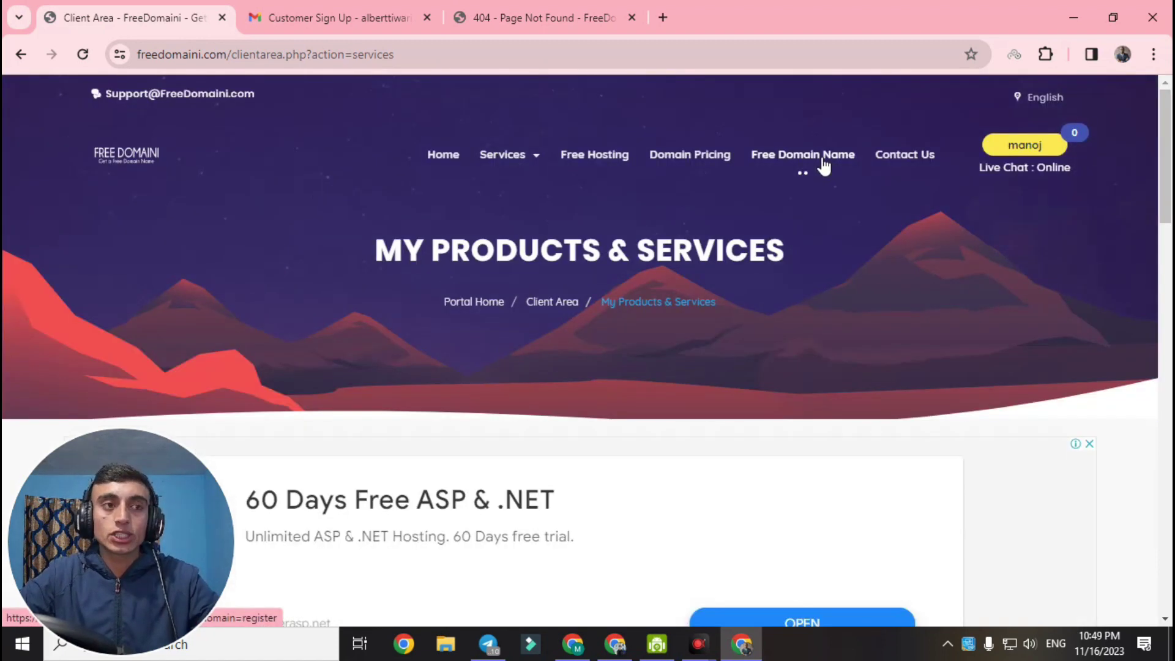
click(823, 164)
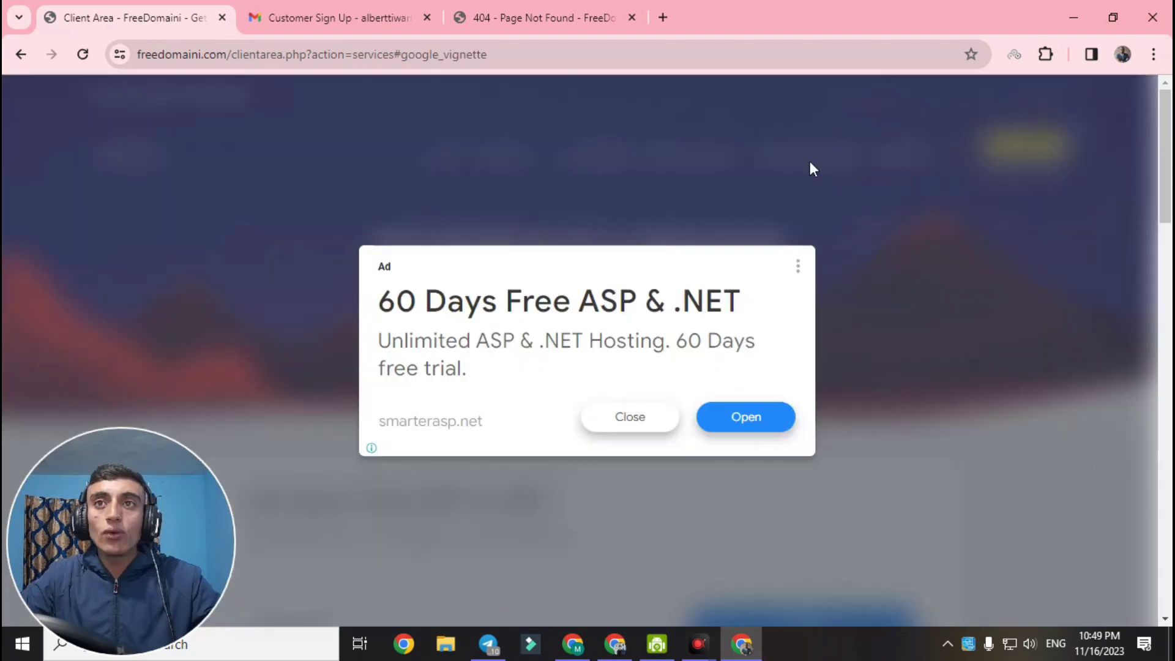
click(622, 424)
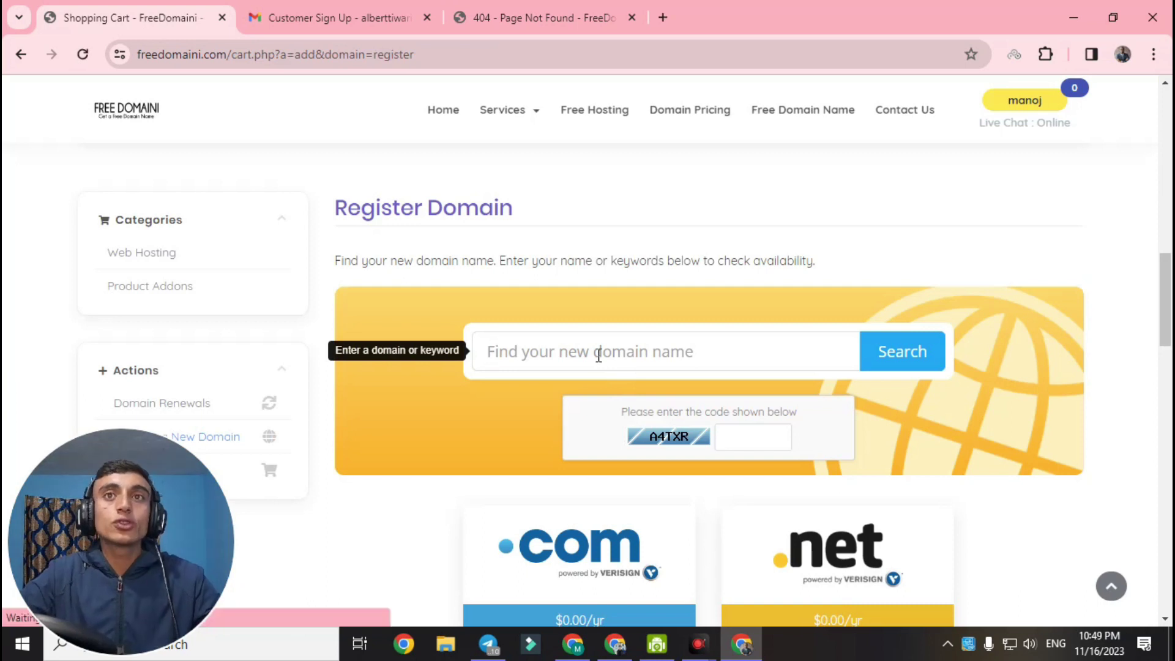
Enter tealoverfreedomain in the domain search field
click(598, 356)
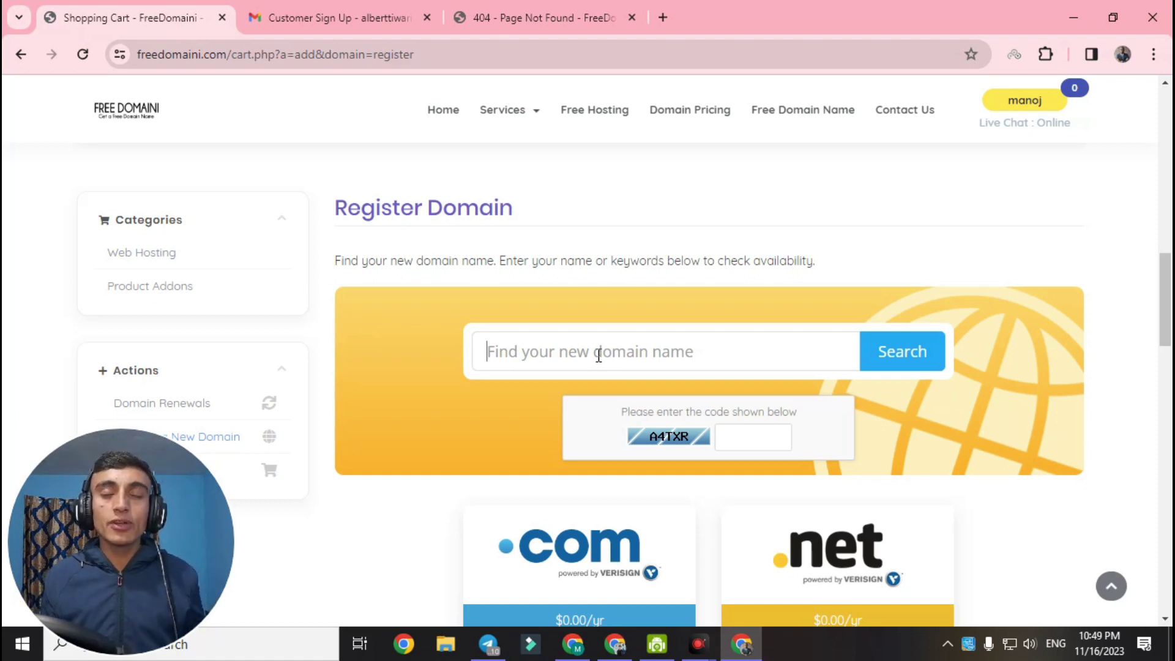
text(tealover)
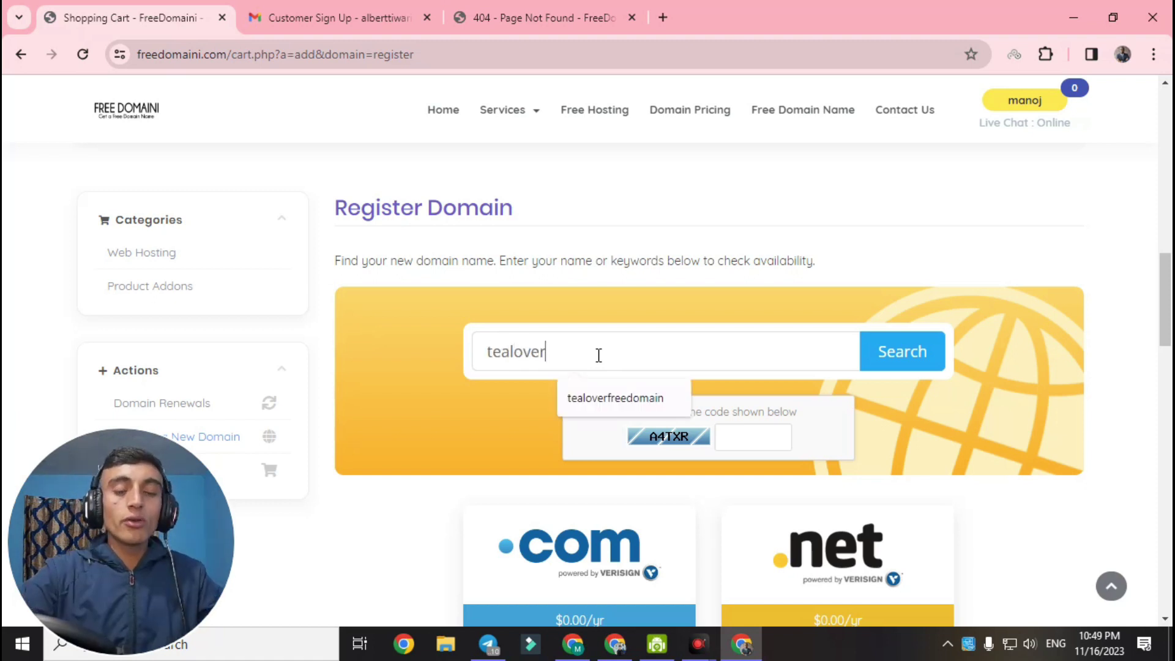
click(615, 399)
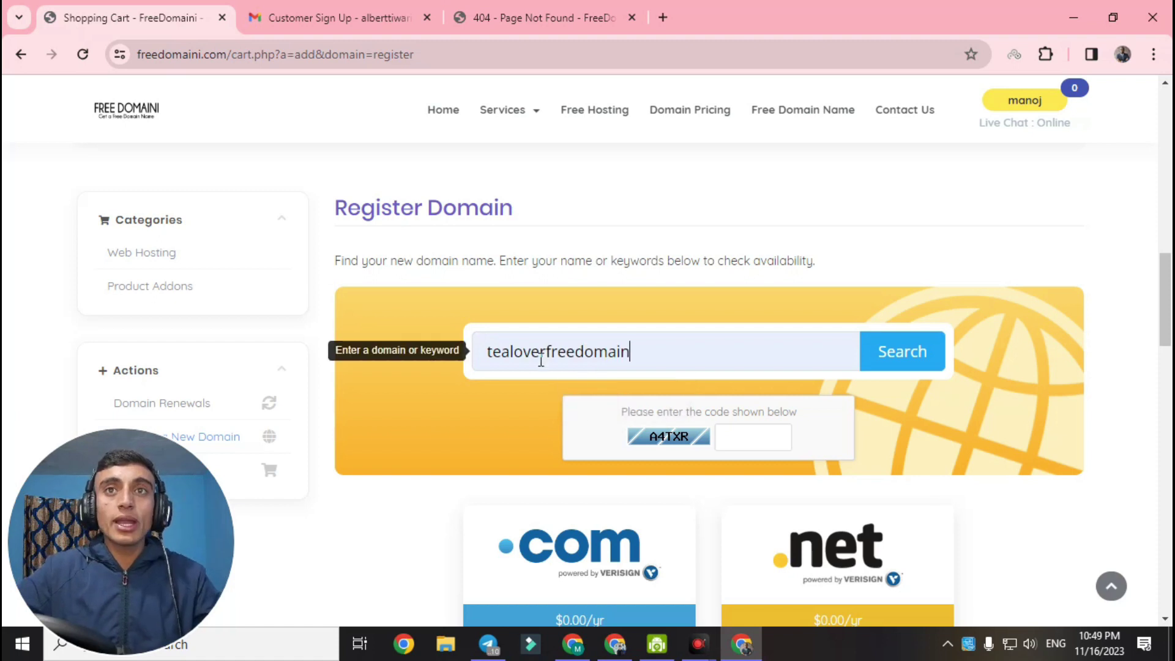
drag(681, 362, 480, 344)
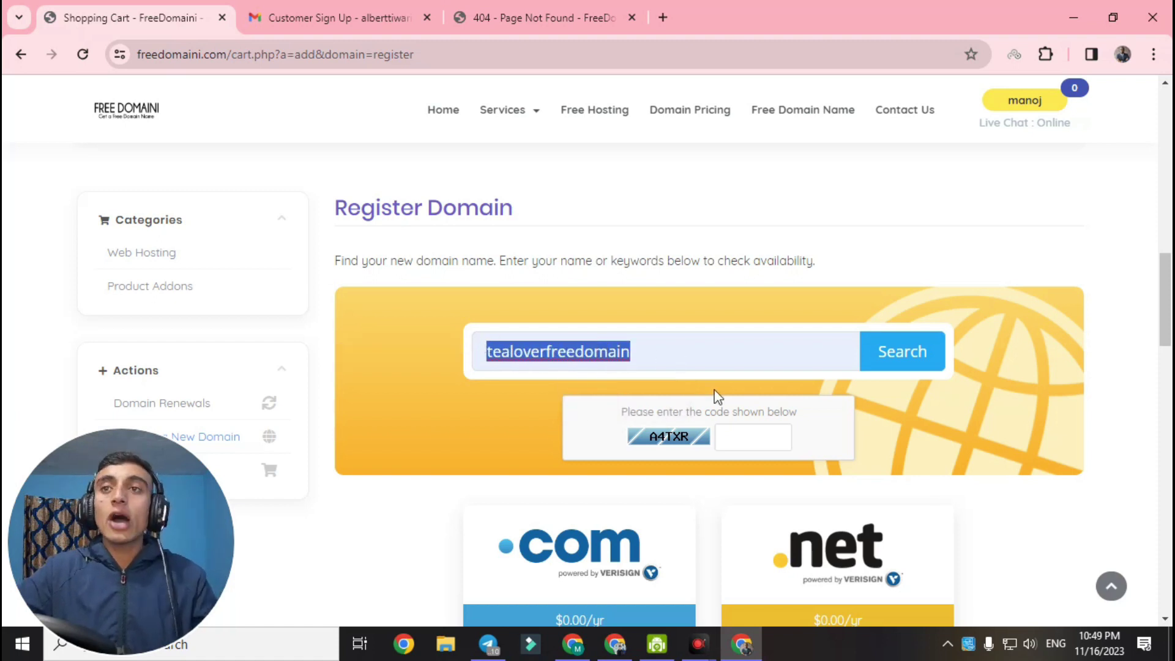
Enter the captcha code and search, which reports tealoverfreedomain already registered
click(763, 437)
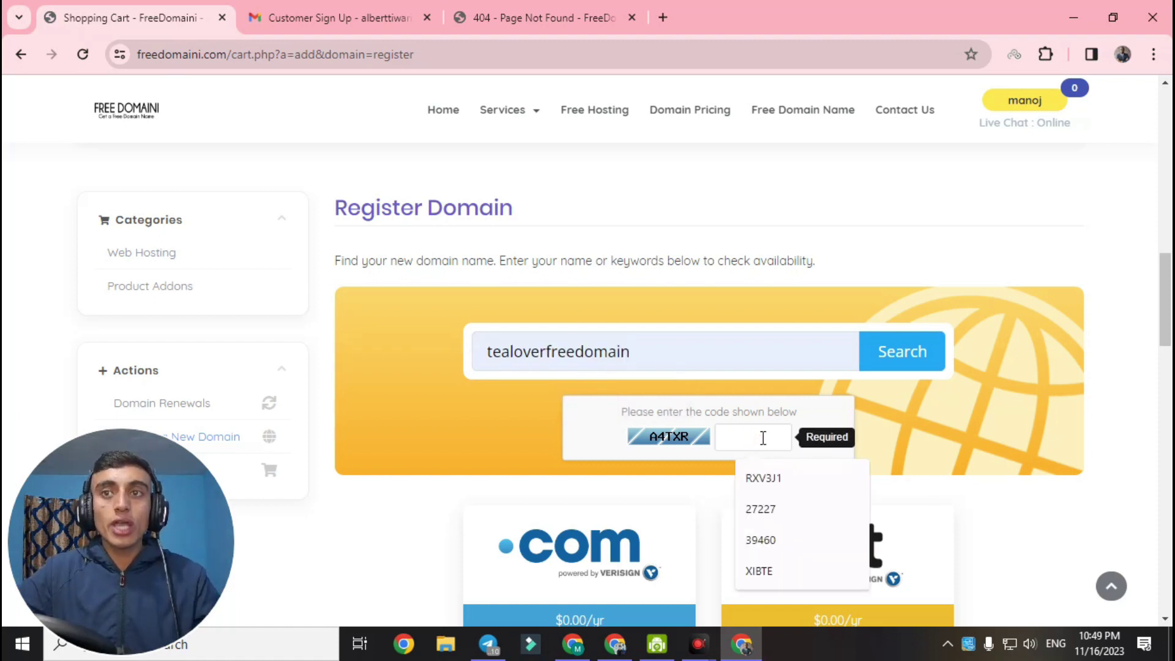
text(A4tcr)
key(BackSpace)
key(BackSpace)
text(xr)
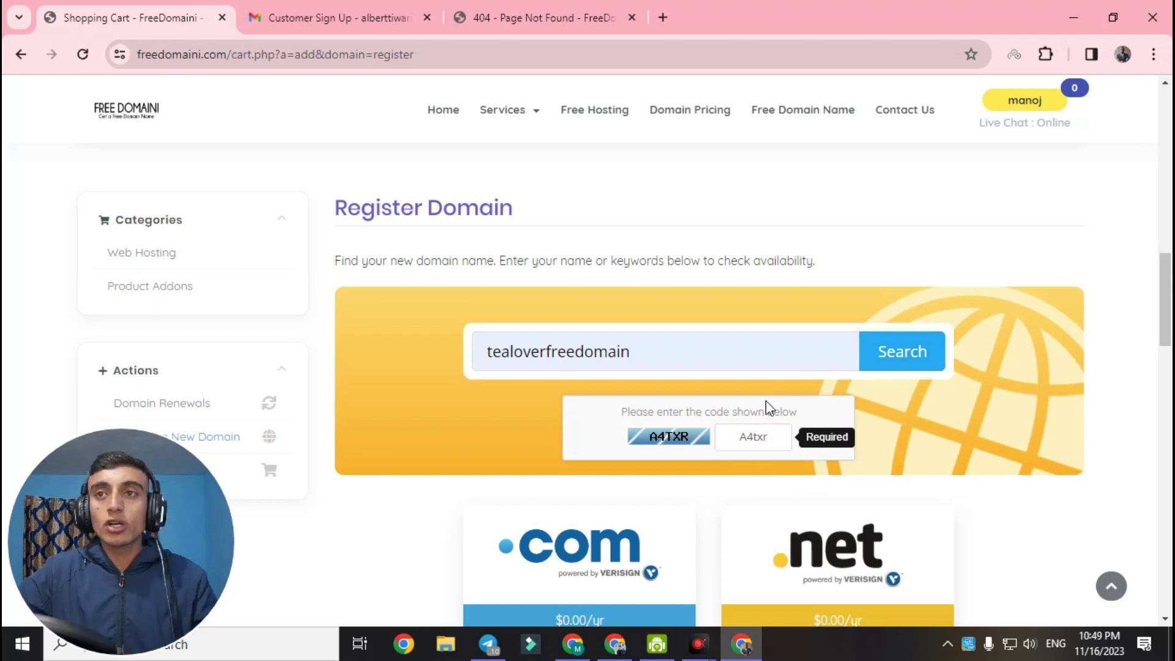
click(918, 358)
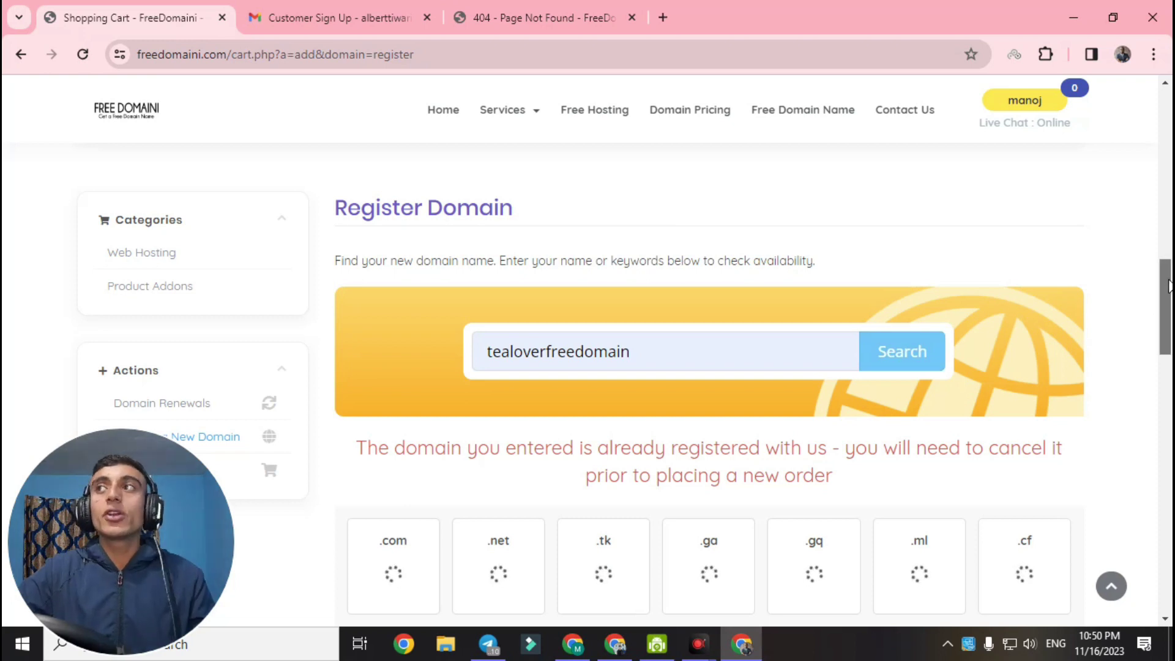
Add tealoverfreedomain.com at $0.00 USD to the cart
scroll(1169, 286, down, 2)
drag(355, 308, 745, 368)
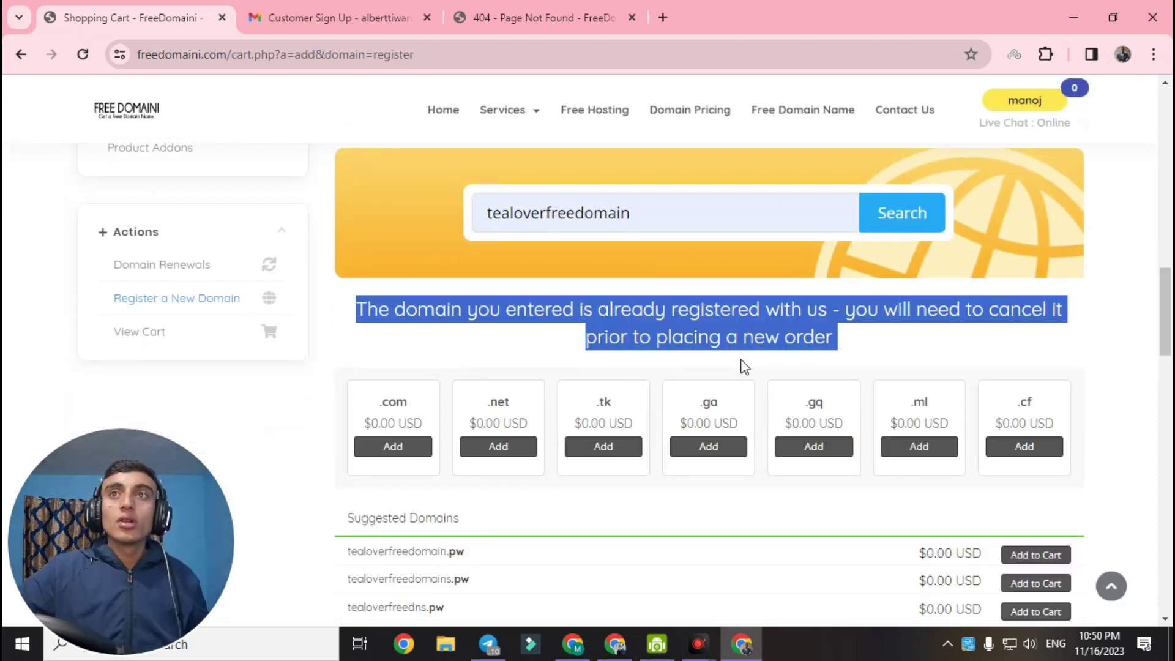
click(517, 350)
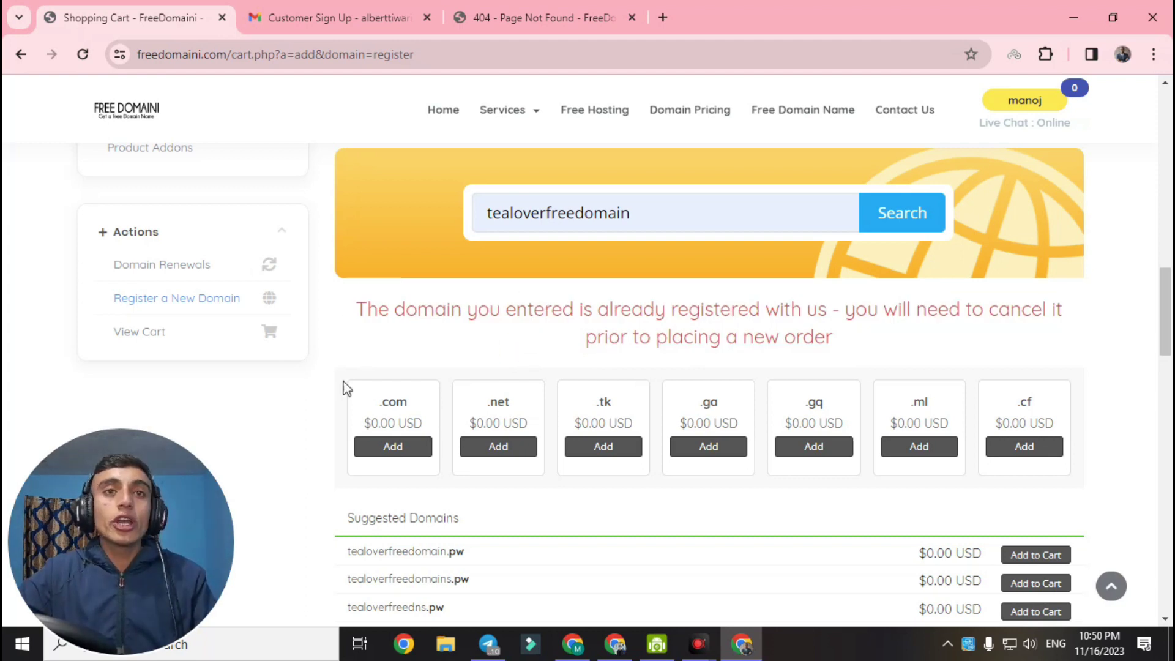
click(399, 453)
Keep the default nameservers on Domains Configuration and review the 1-year $0.00 USD cart
click(408, 453)
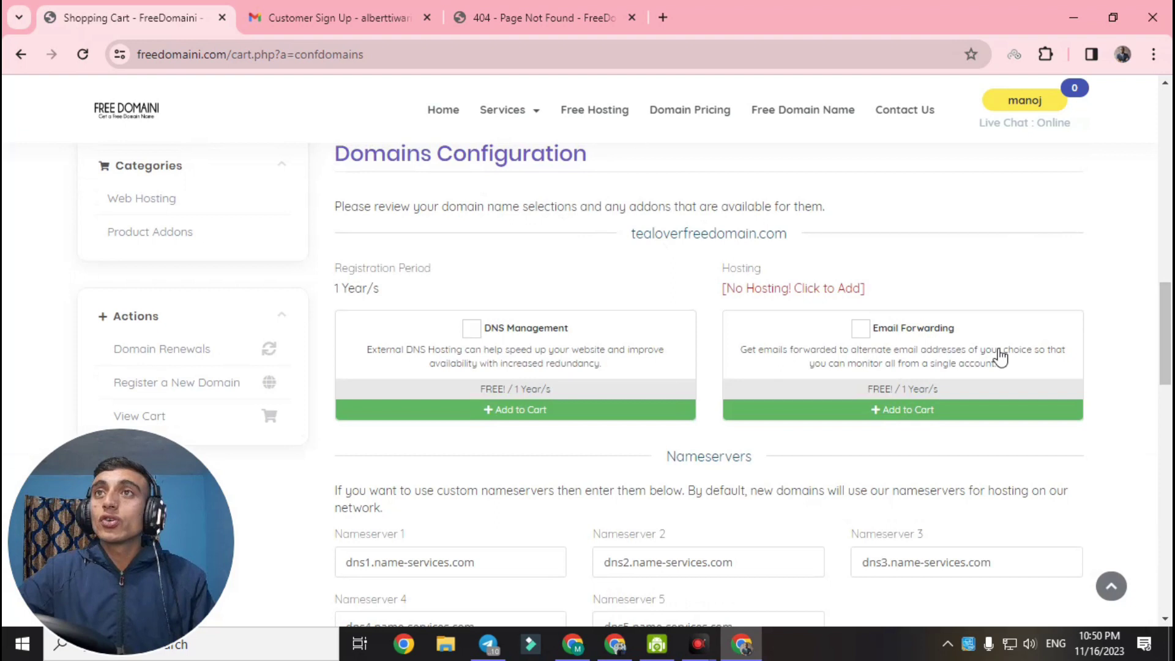
drag(1170, 343, 1170, 398)
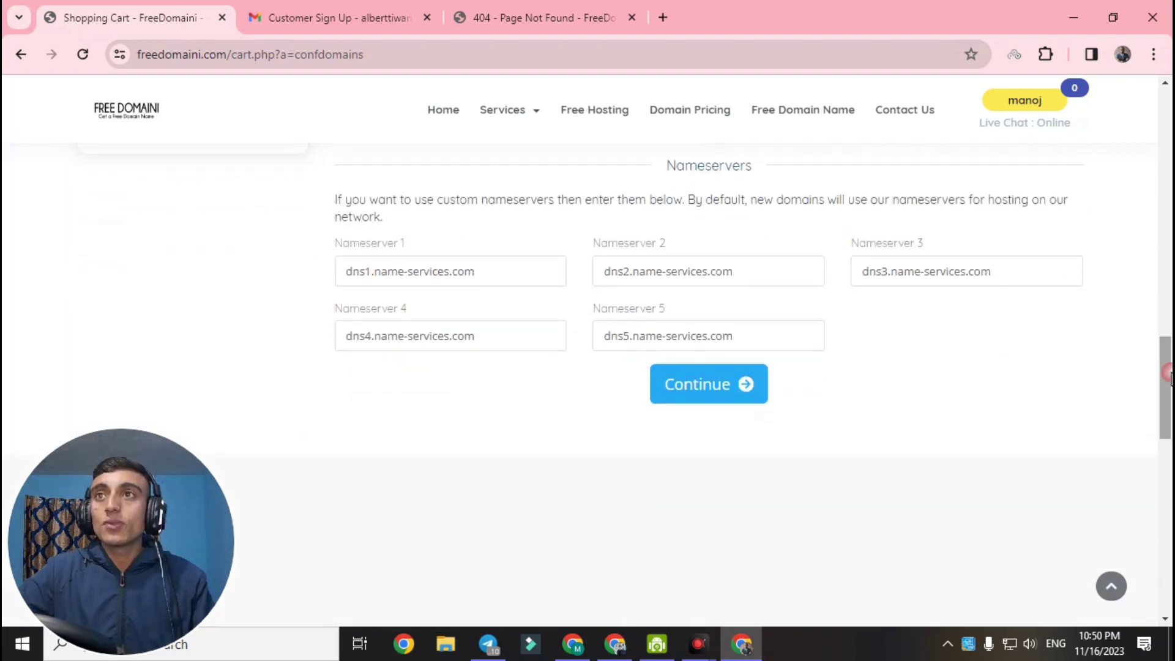
click(728, 388)
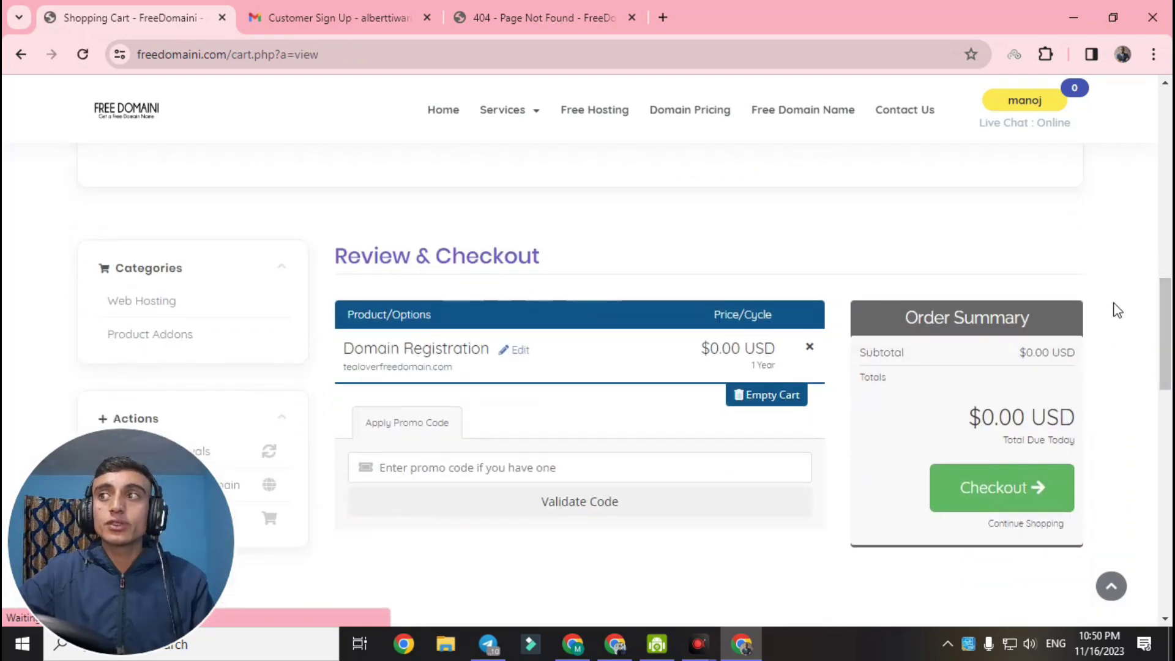
drag(1167, 325, 1167, 356)
click(974, 311)
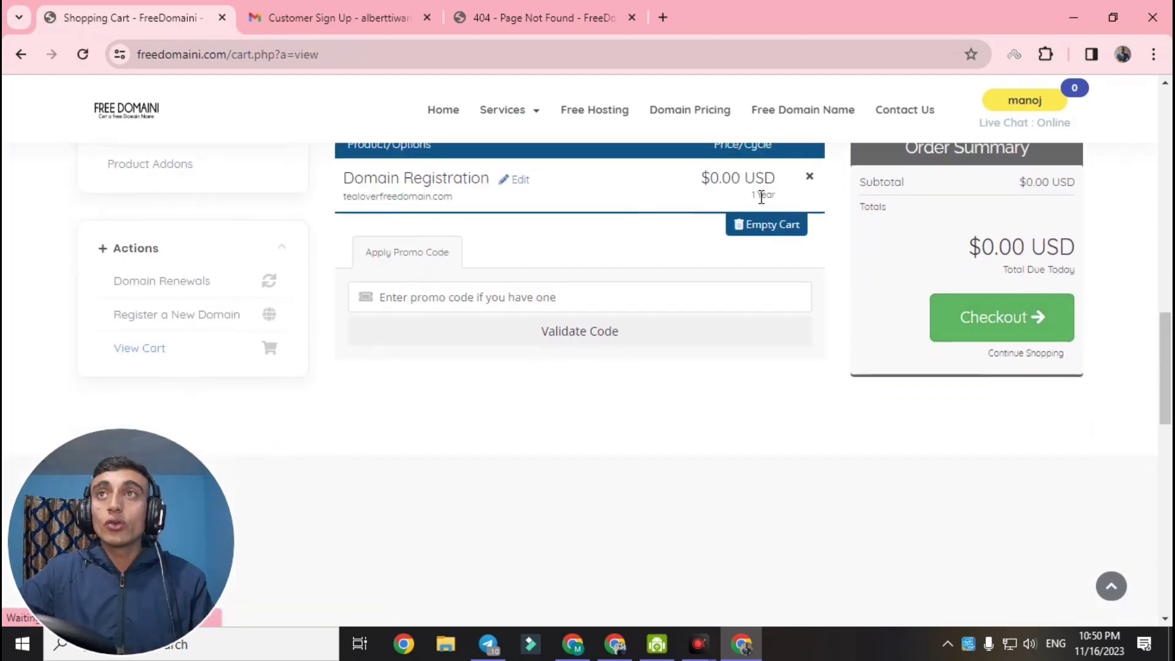
Go to the Checkout page and complete the $0.00 order for tealoverfreedomain.com
click(983, 324)
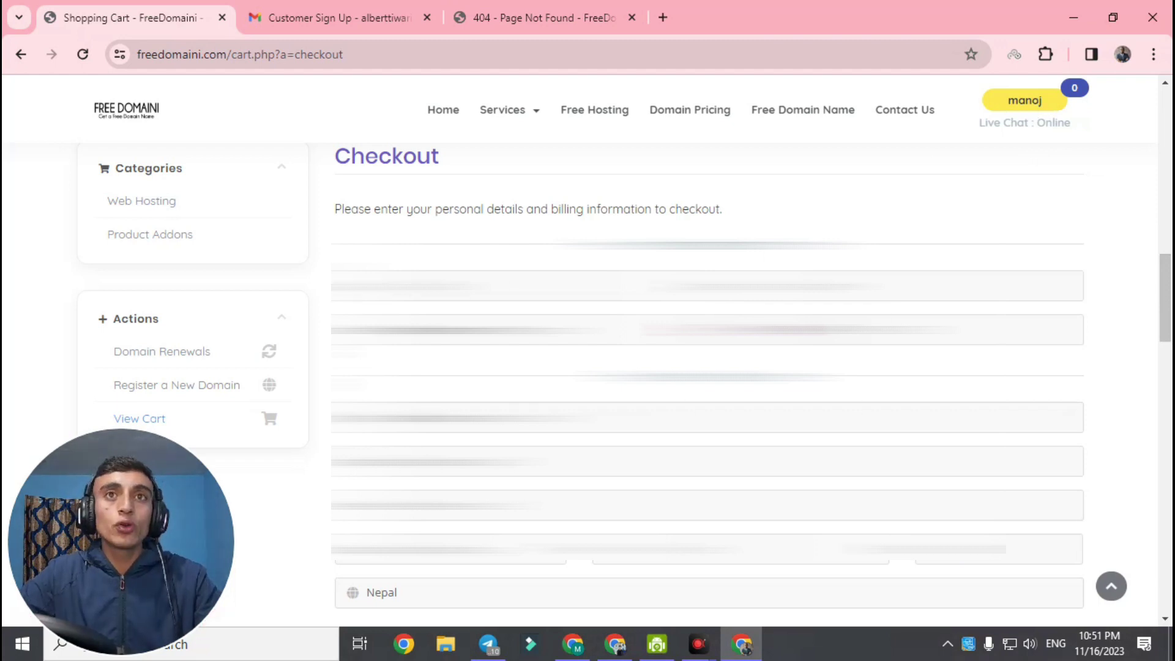
drag(1167, 275, 1168, 373)
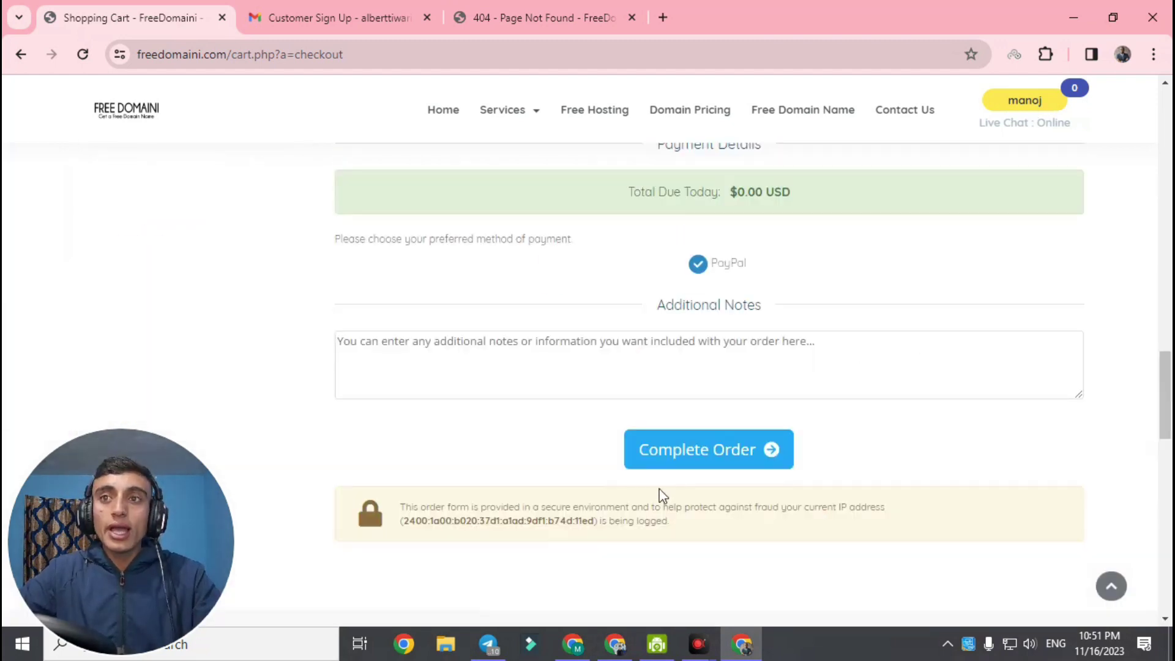
click(692, 454)
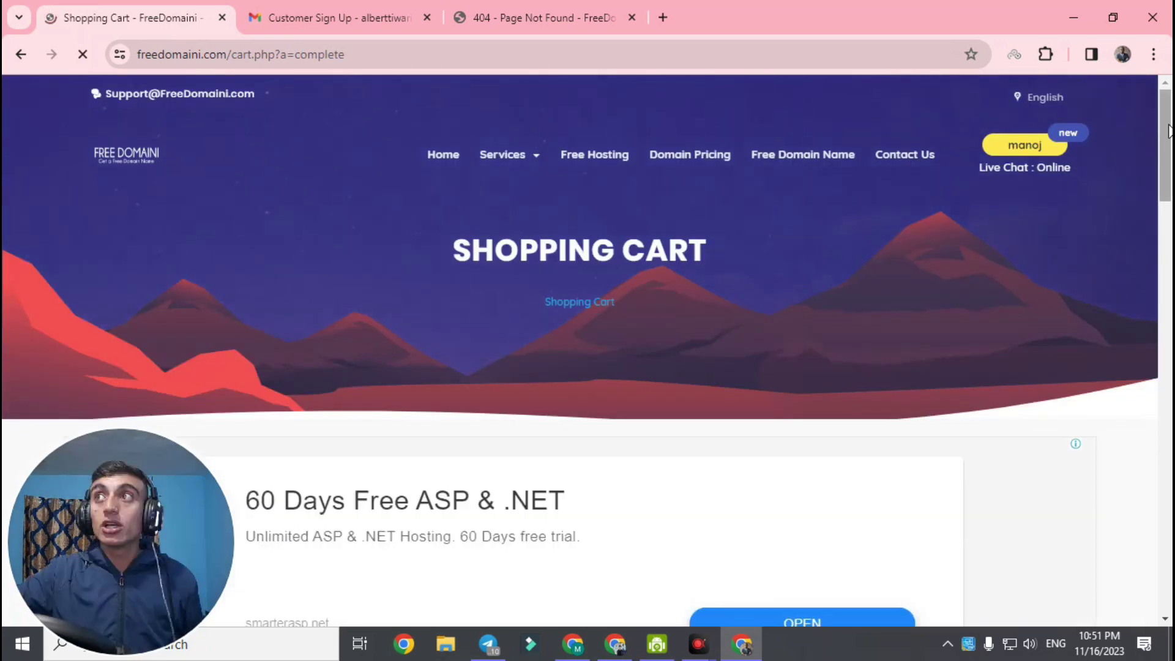
Select the order number on Order Confirmation and open Continue To Client Area in a new tab
drag(1167, 204, 1168, 337)
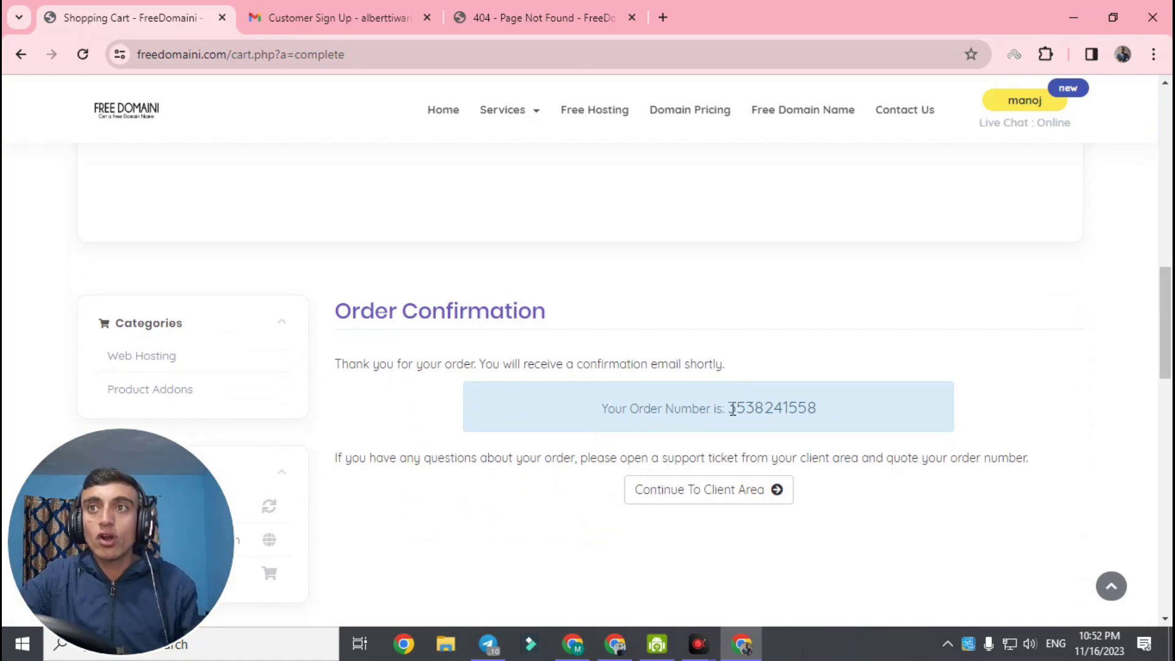
drag(727, 407, 850, 415)
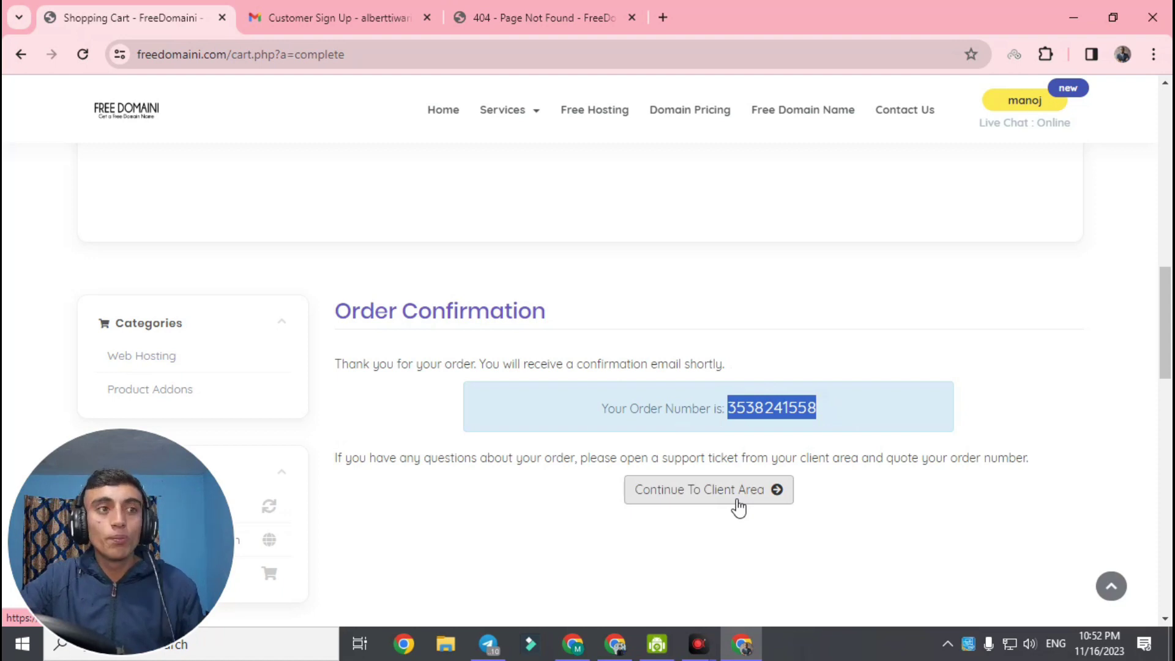
right_click(705, 493)
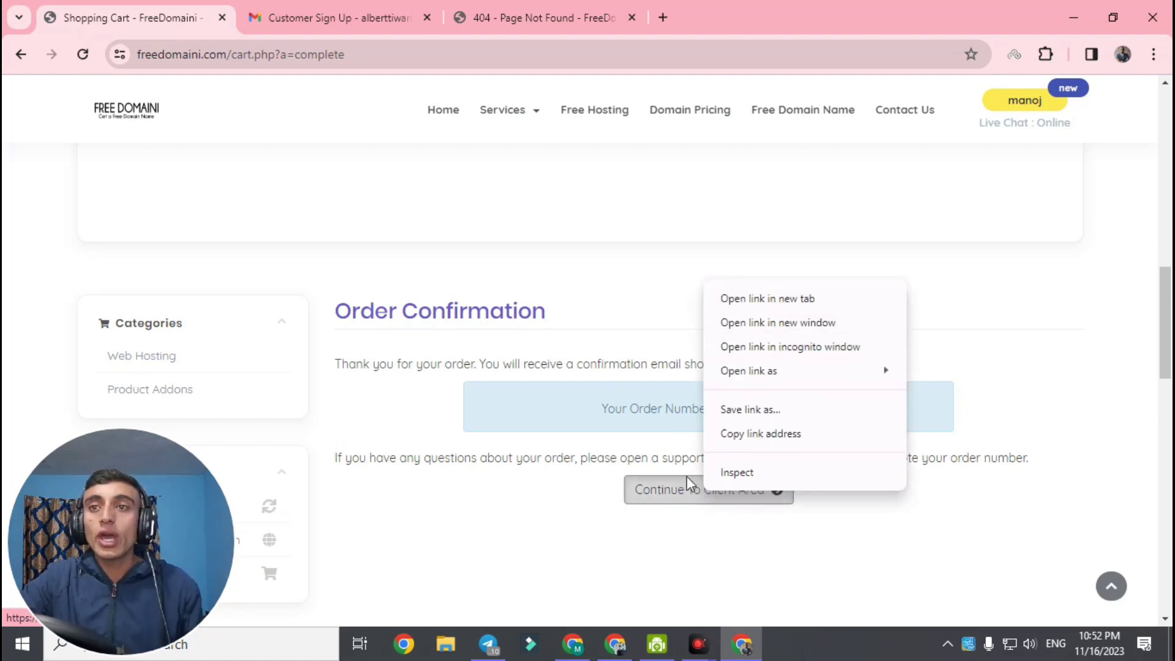
click(767, 300)
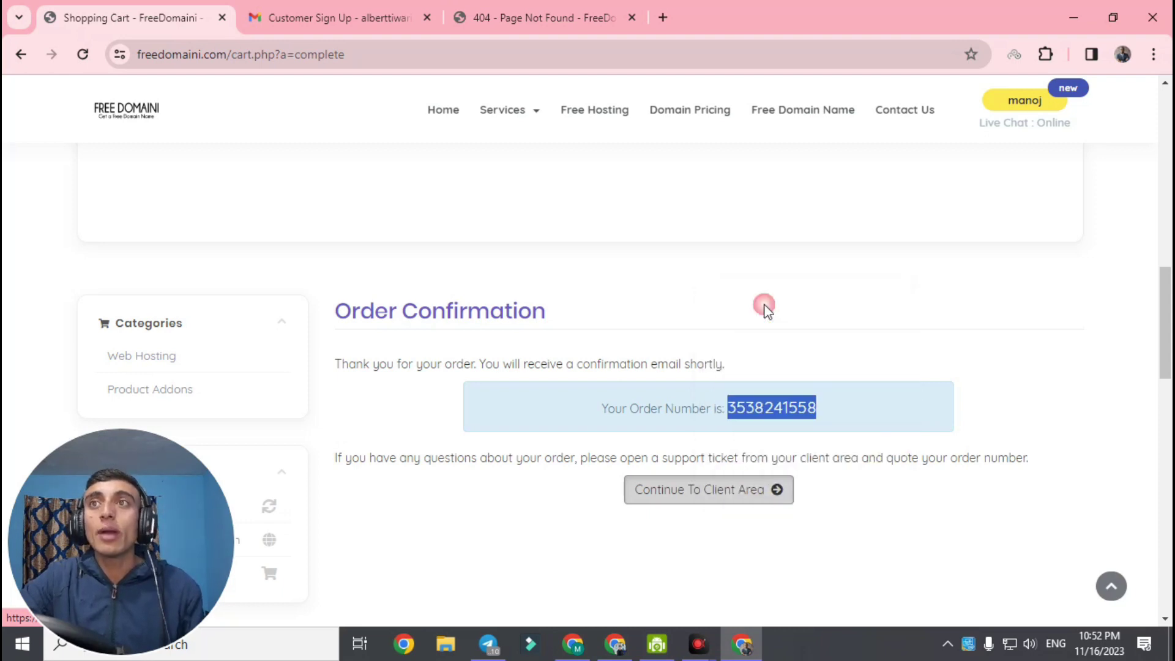
Reload the client area tab and open My Domains to see both tealoverfreedomain.com entries
click(299, 16)
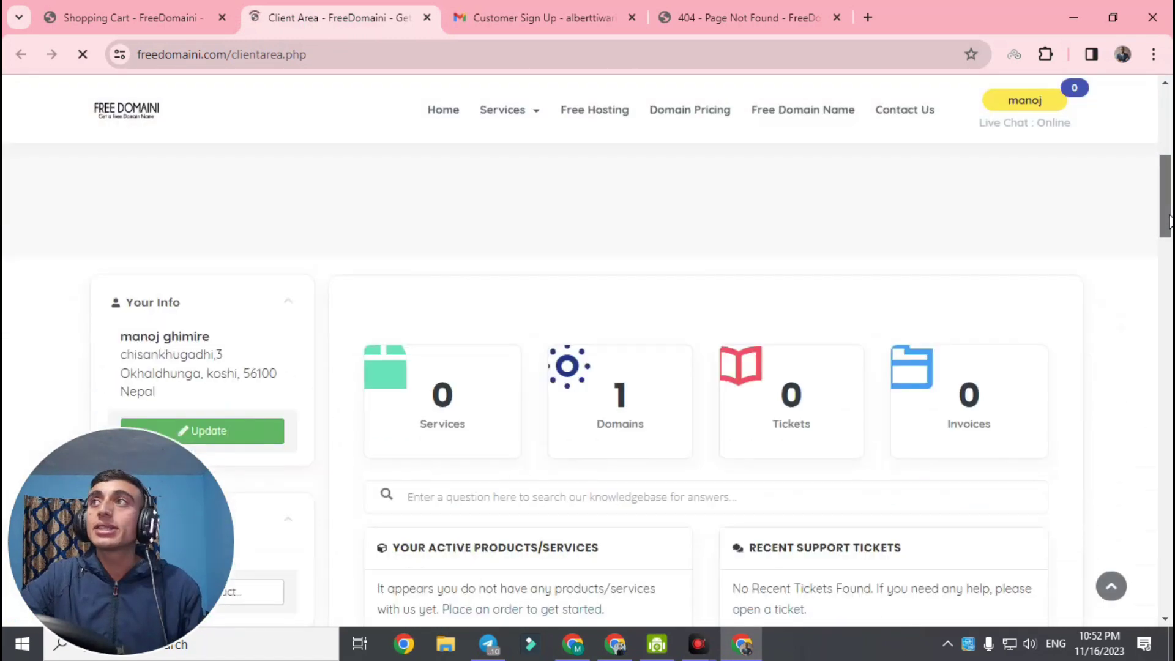
drag(1165, 202, 1166, 219)
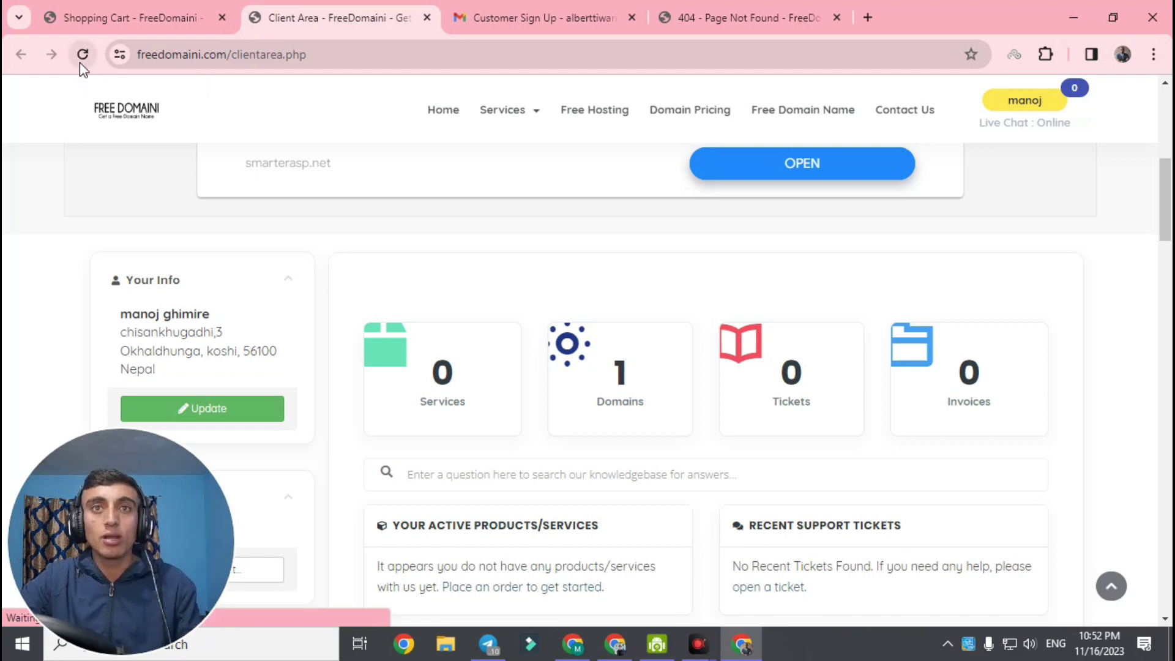
click(84, 54)
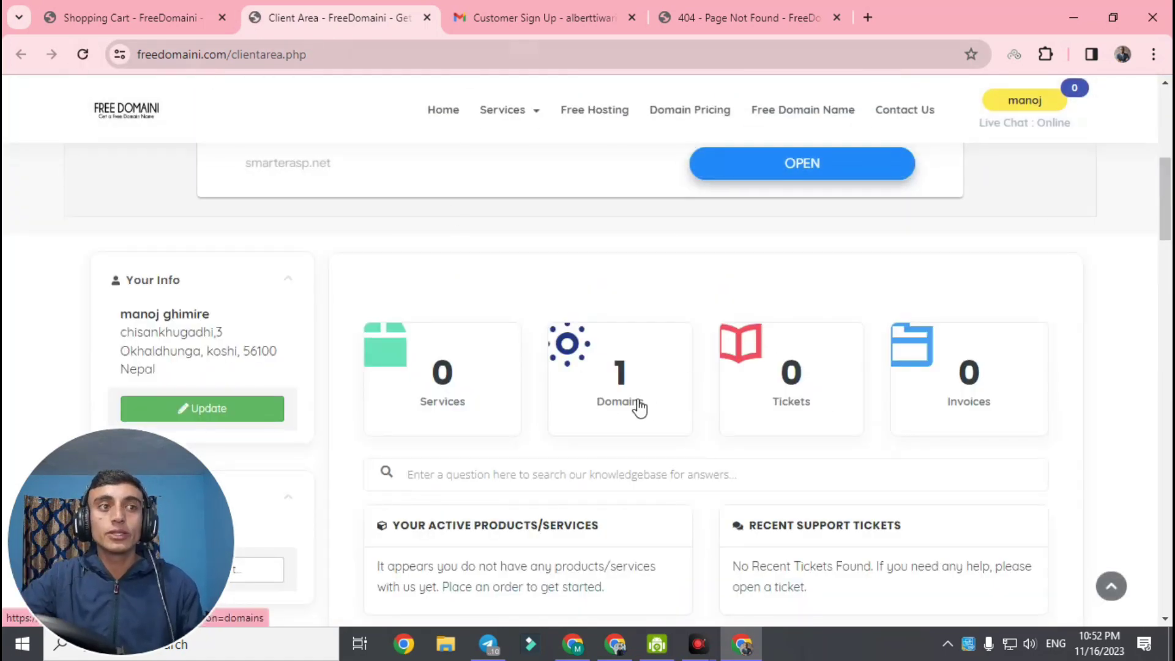
click(619, 391)
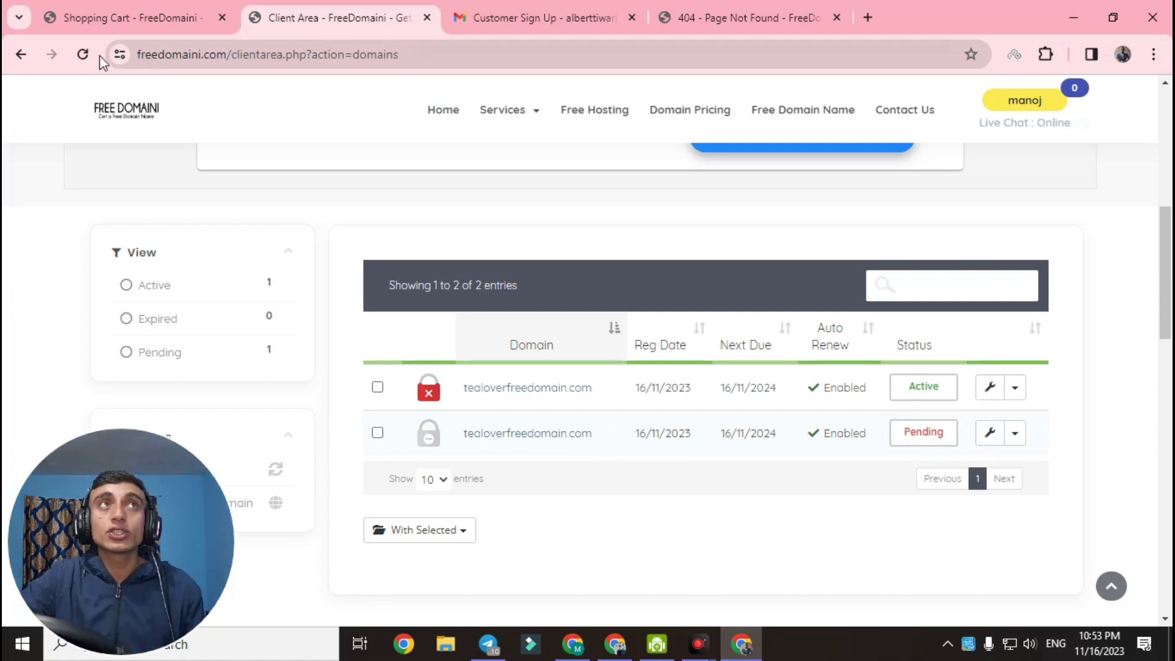
Refresh the domains list and open the Active tealoverfreedomain.com domain's management page
click(82, 54)
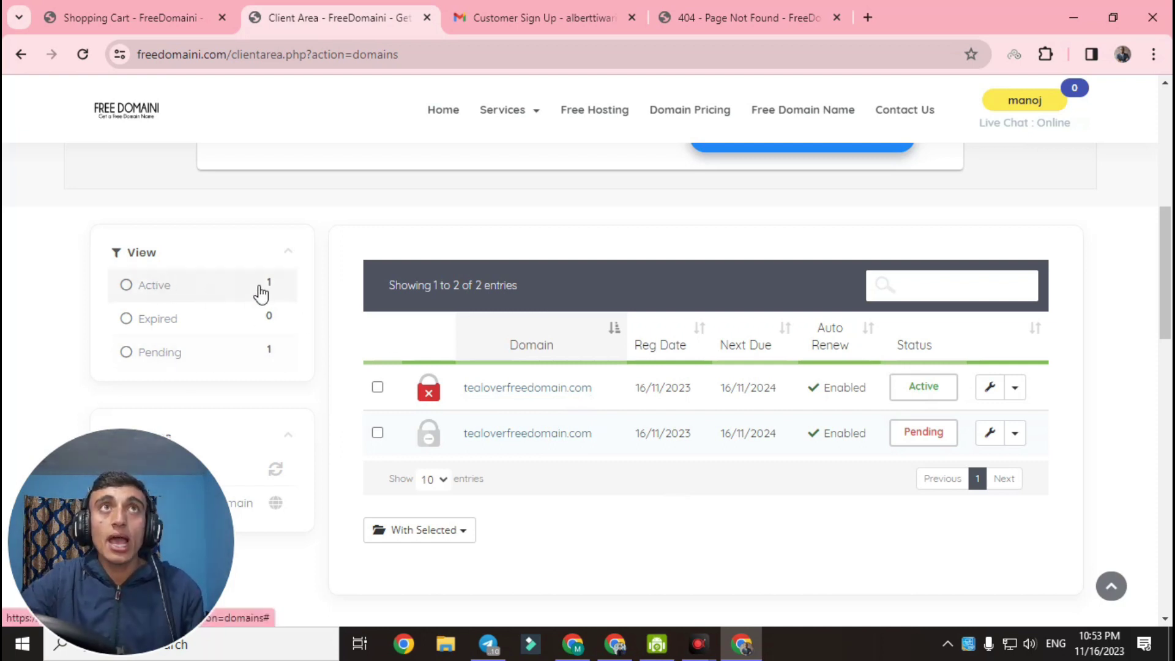
click(82, 55)
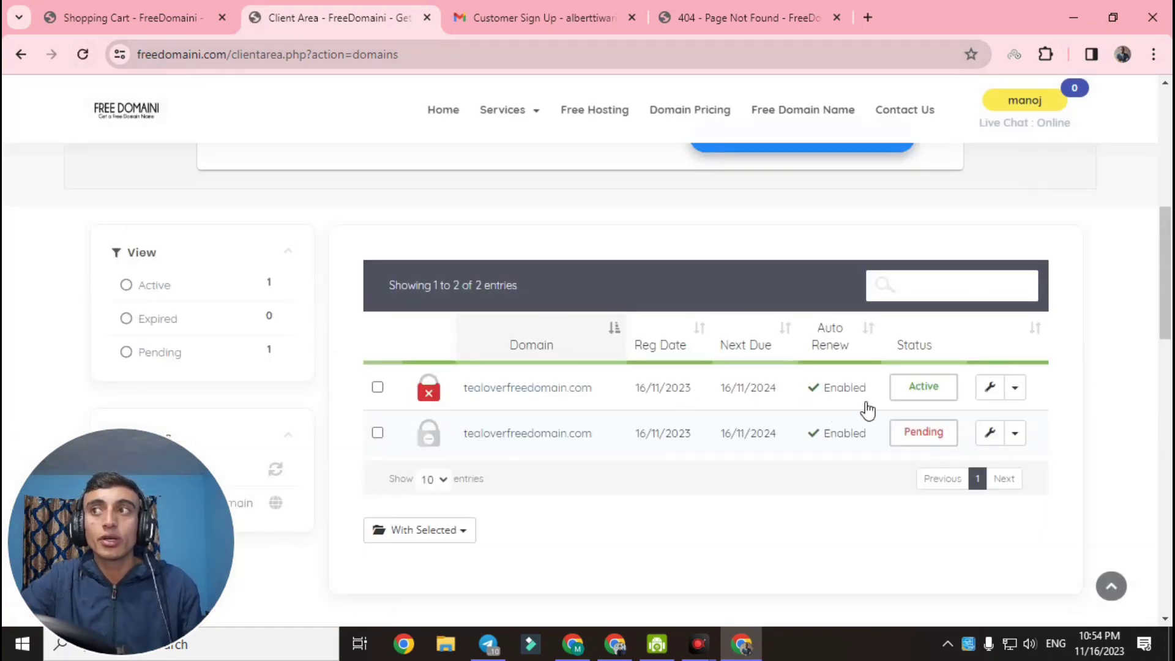
click(991, 390)
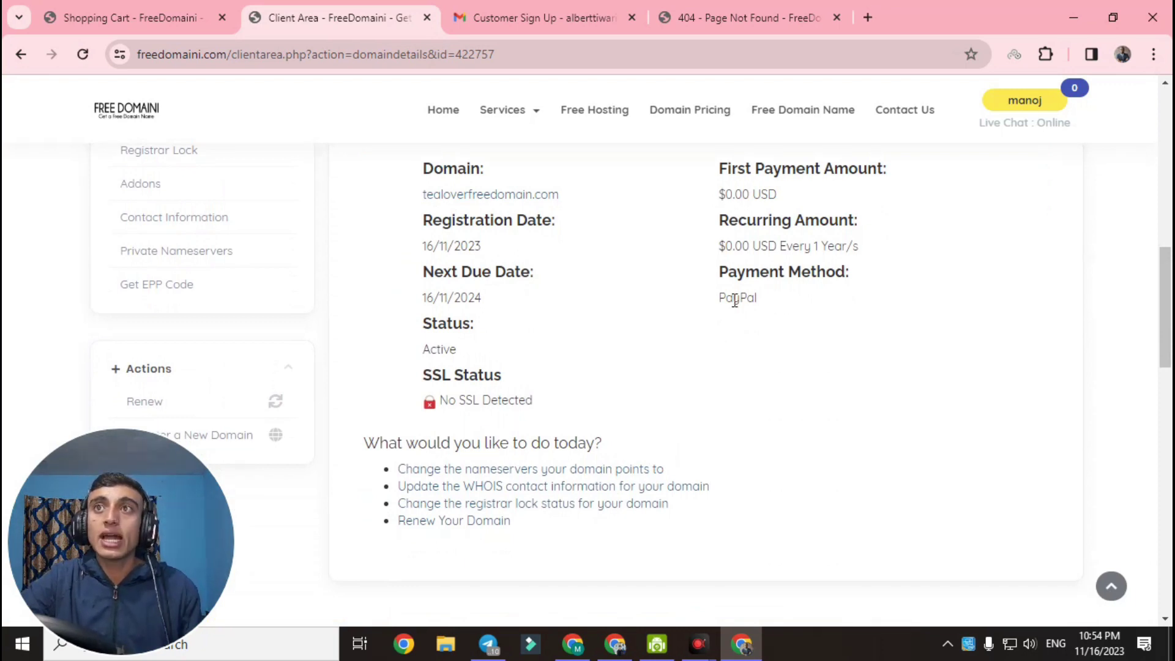
Highlight the PayPal payment method and go to the domain's Private Nameservers page
drag(718, 300, 777, 300)
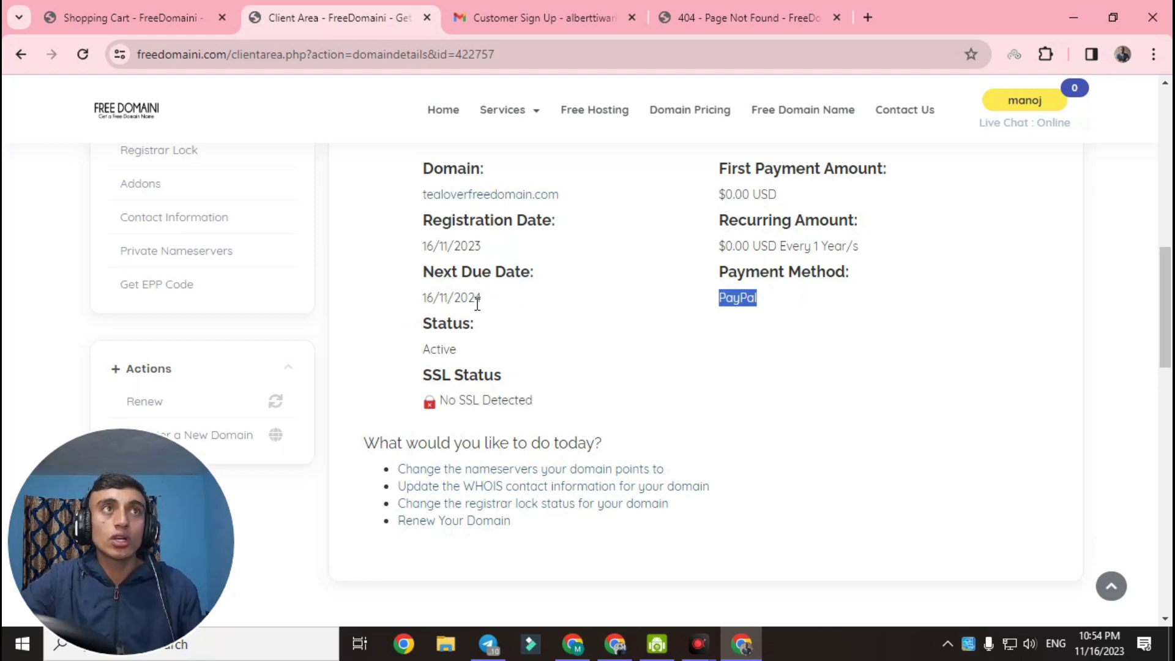
click(178, 259)
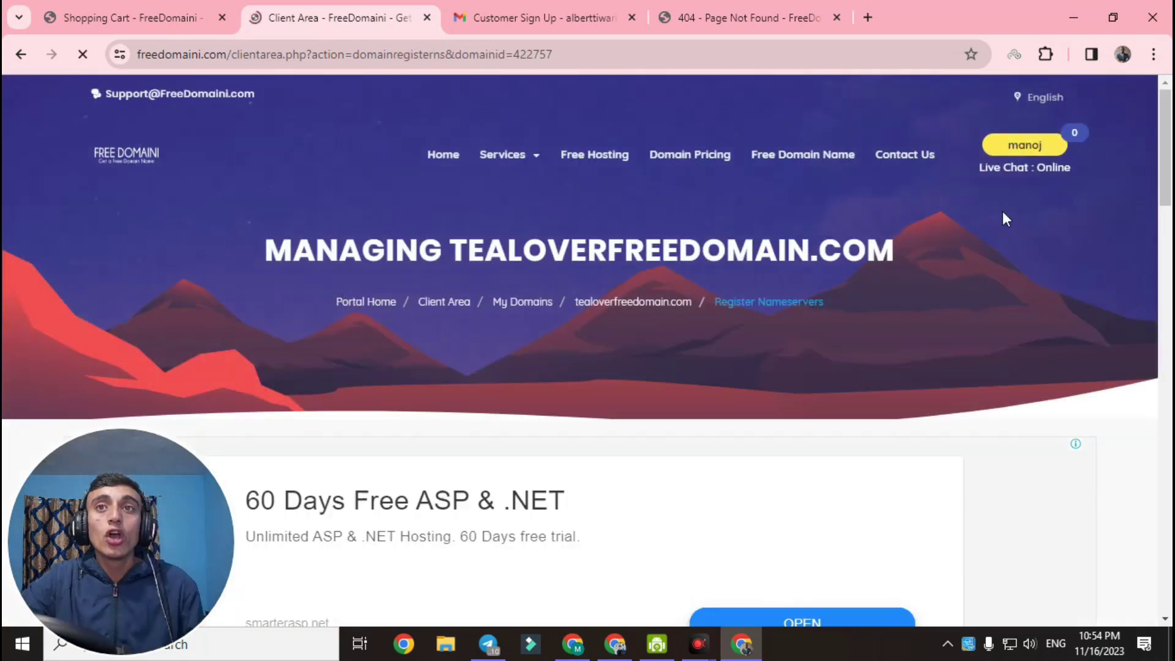
Show the Nameservers form and highlight the default Nameserver 1 and 2 addresses
drag(1165, 141, 1168, 271)
click(152, 230)
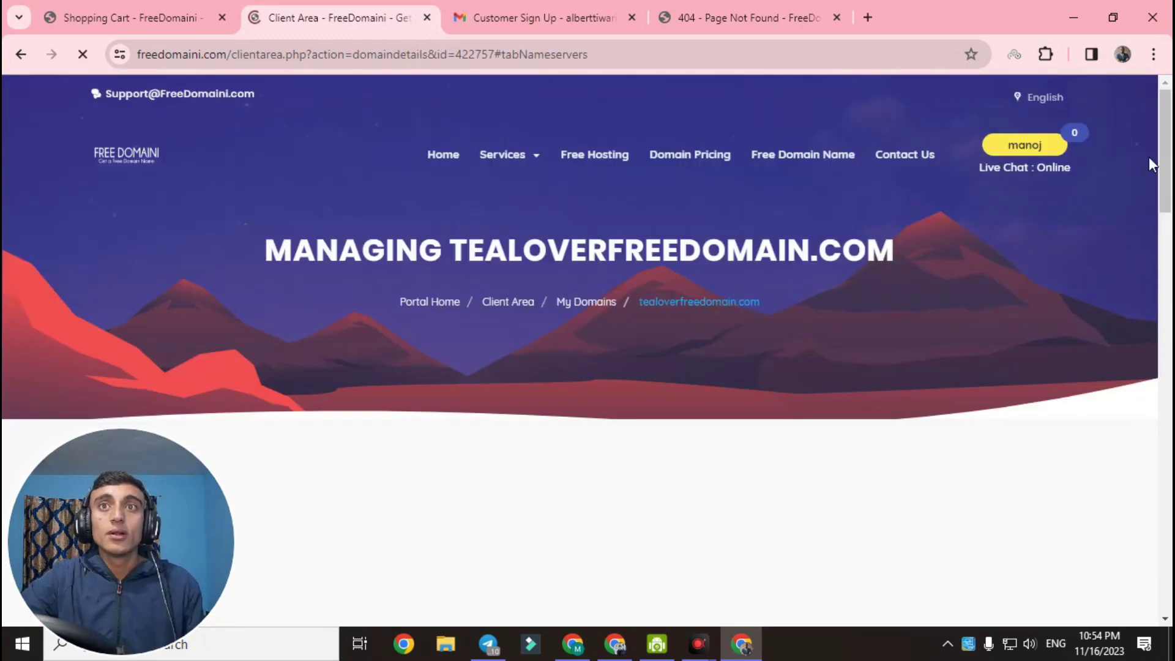
drag(1166, 166, 1168, 300)
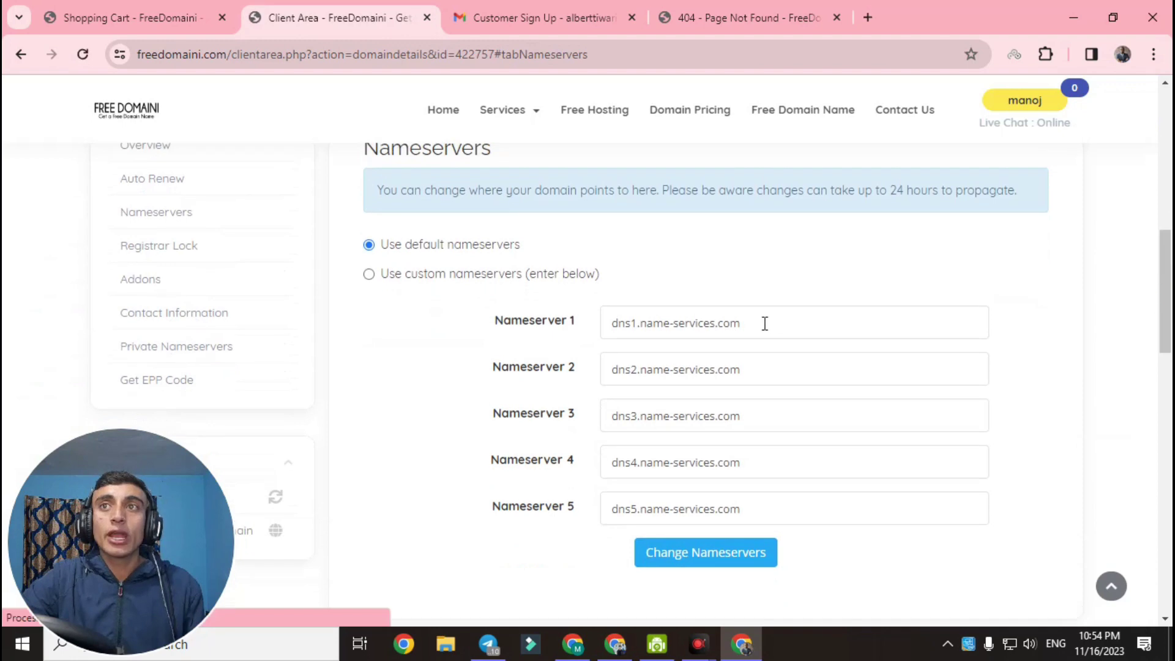
drag(763, 323, 569, 328)
drag(764, 367, 608, 365)
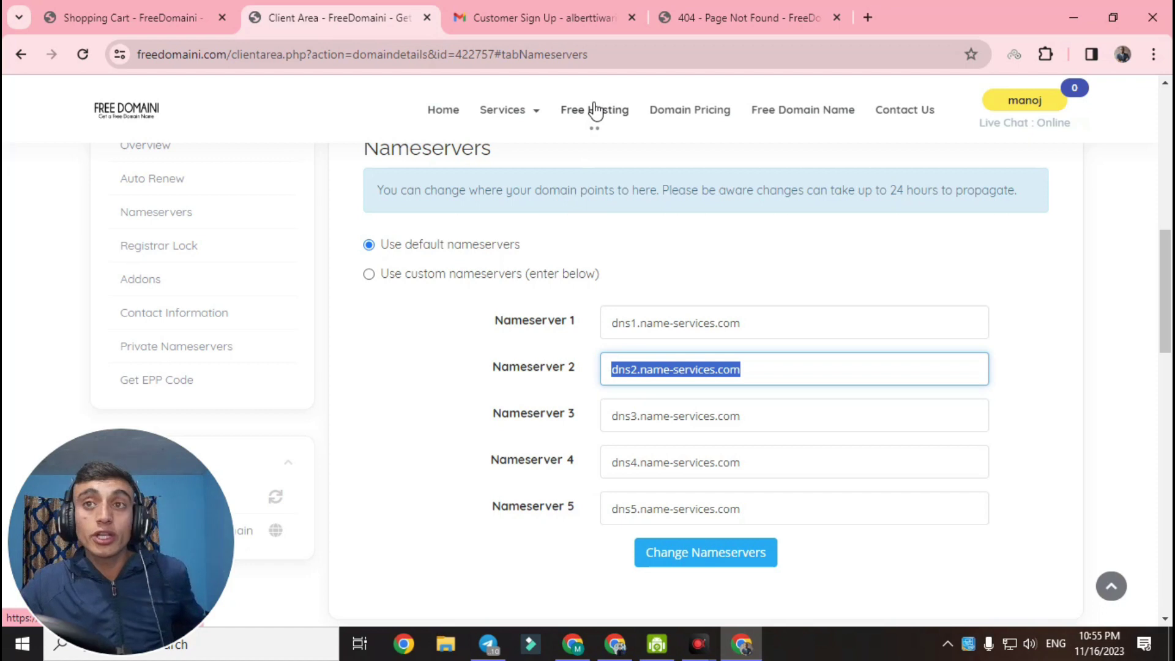
scroll(577, 407, up, 10)
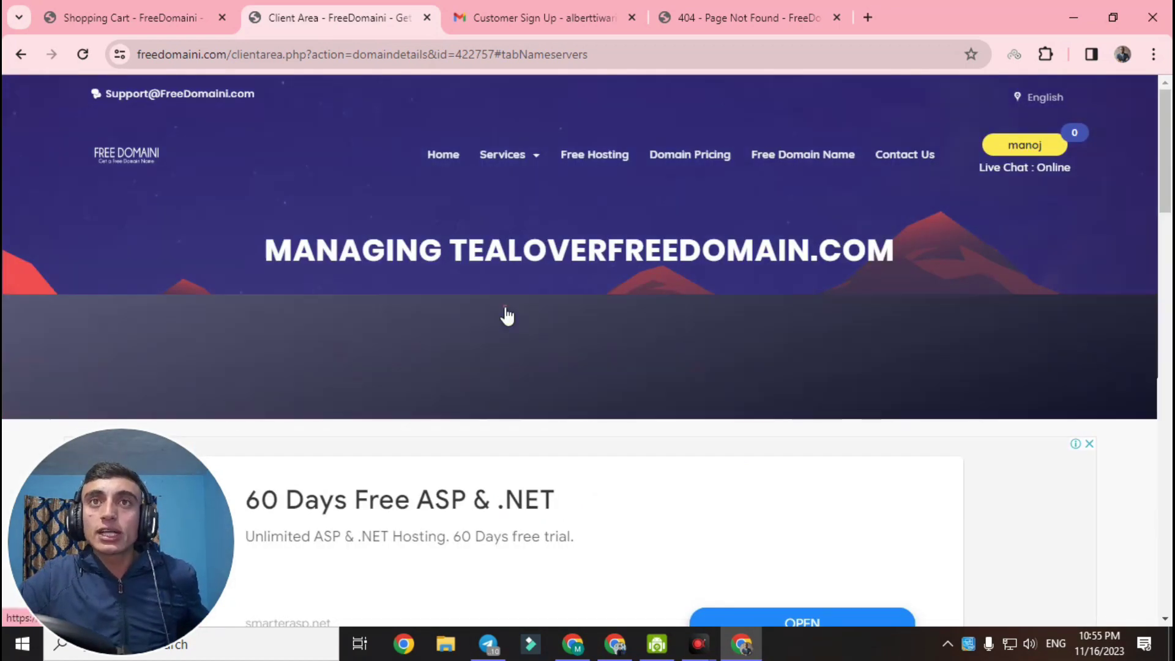
Return to the client area dashboard showing 1 domain, 0 services, tickets and invoices
click(506, 306)
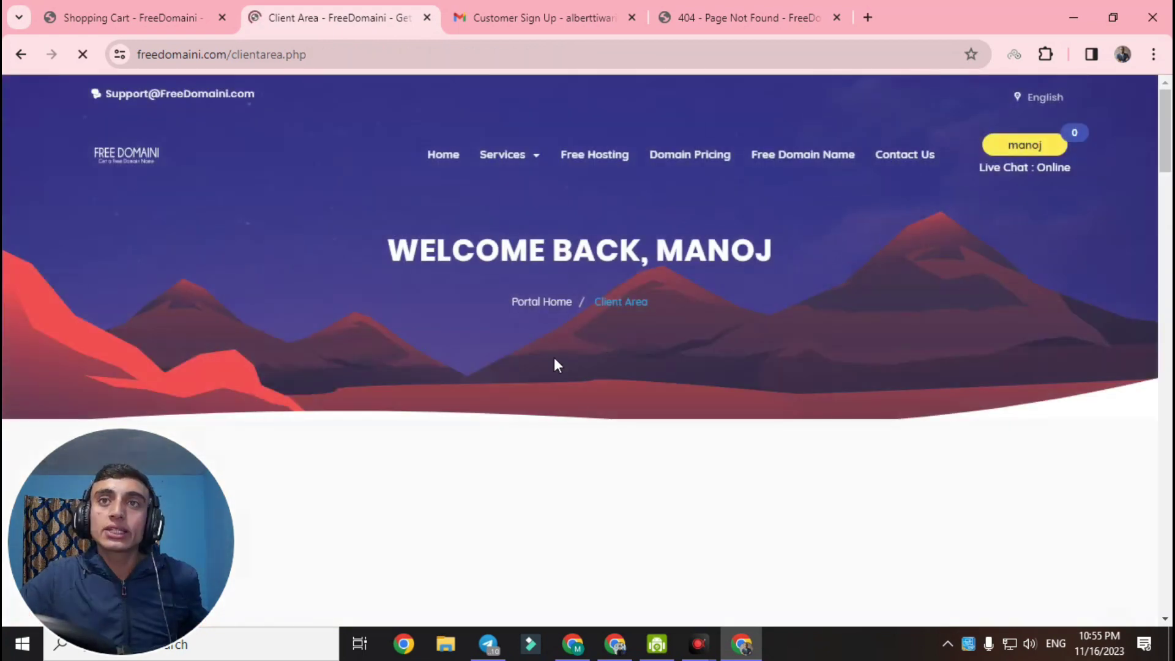
scroll(563, 380, down, 10)
scroll(592, 368, up, 4)
scroll(592, 368, up, 3)
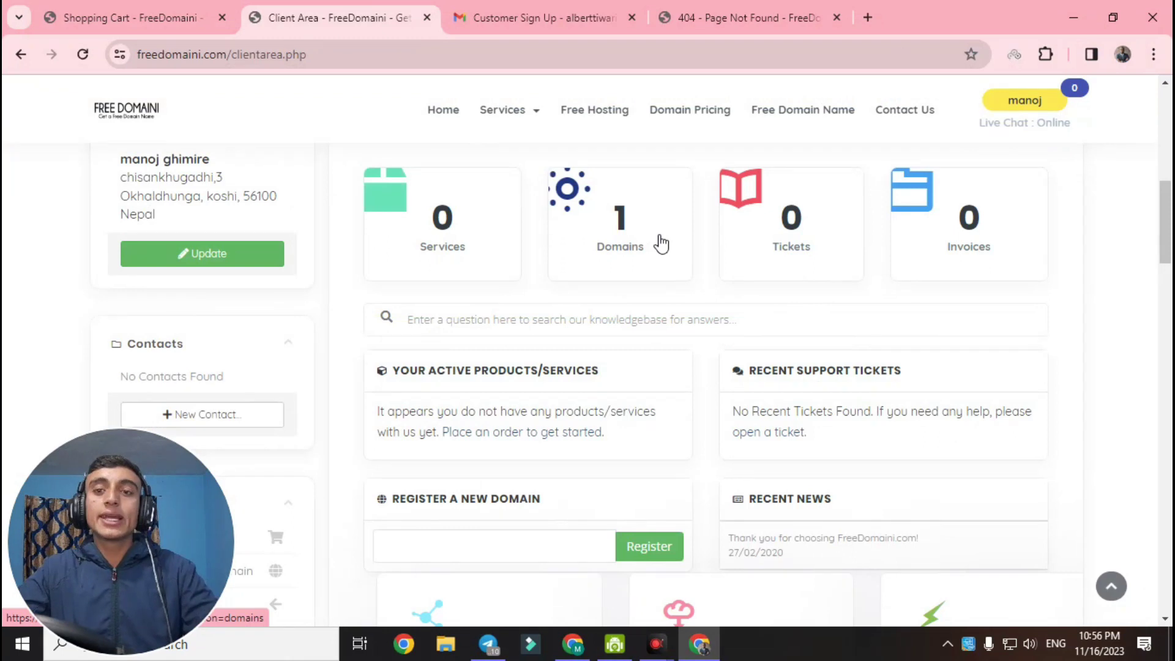
click(572, 644)
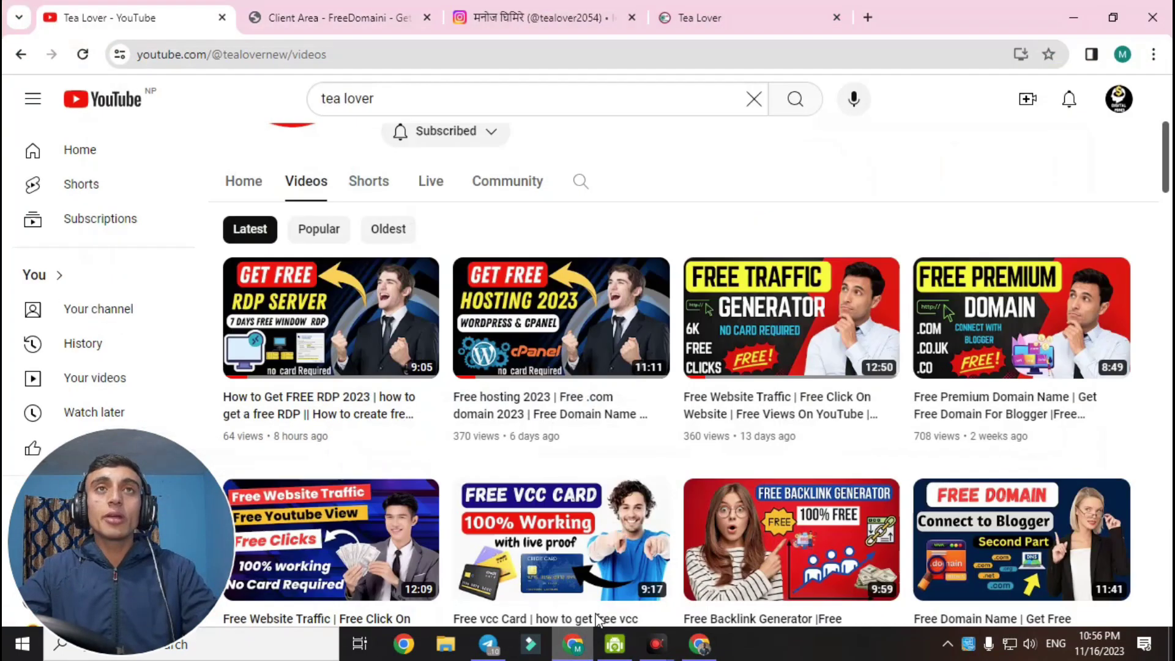
mouse_move(486, 318)
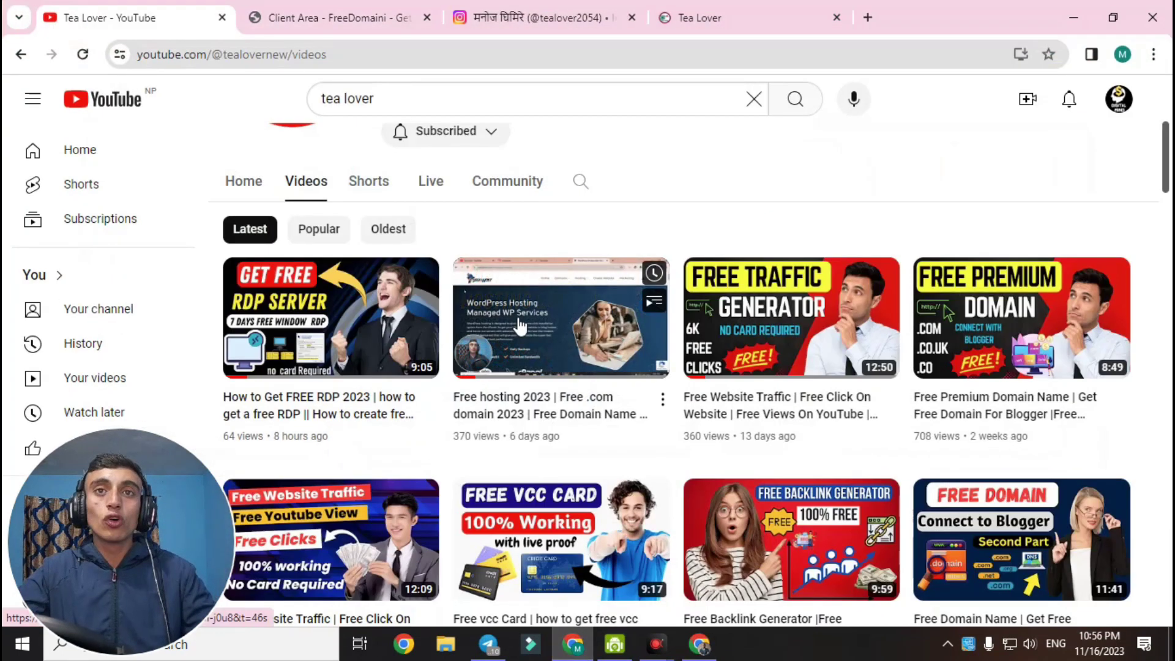